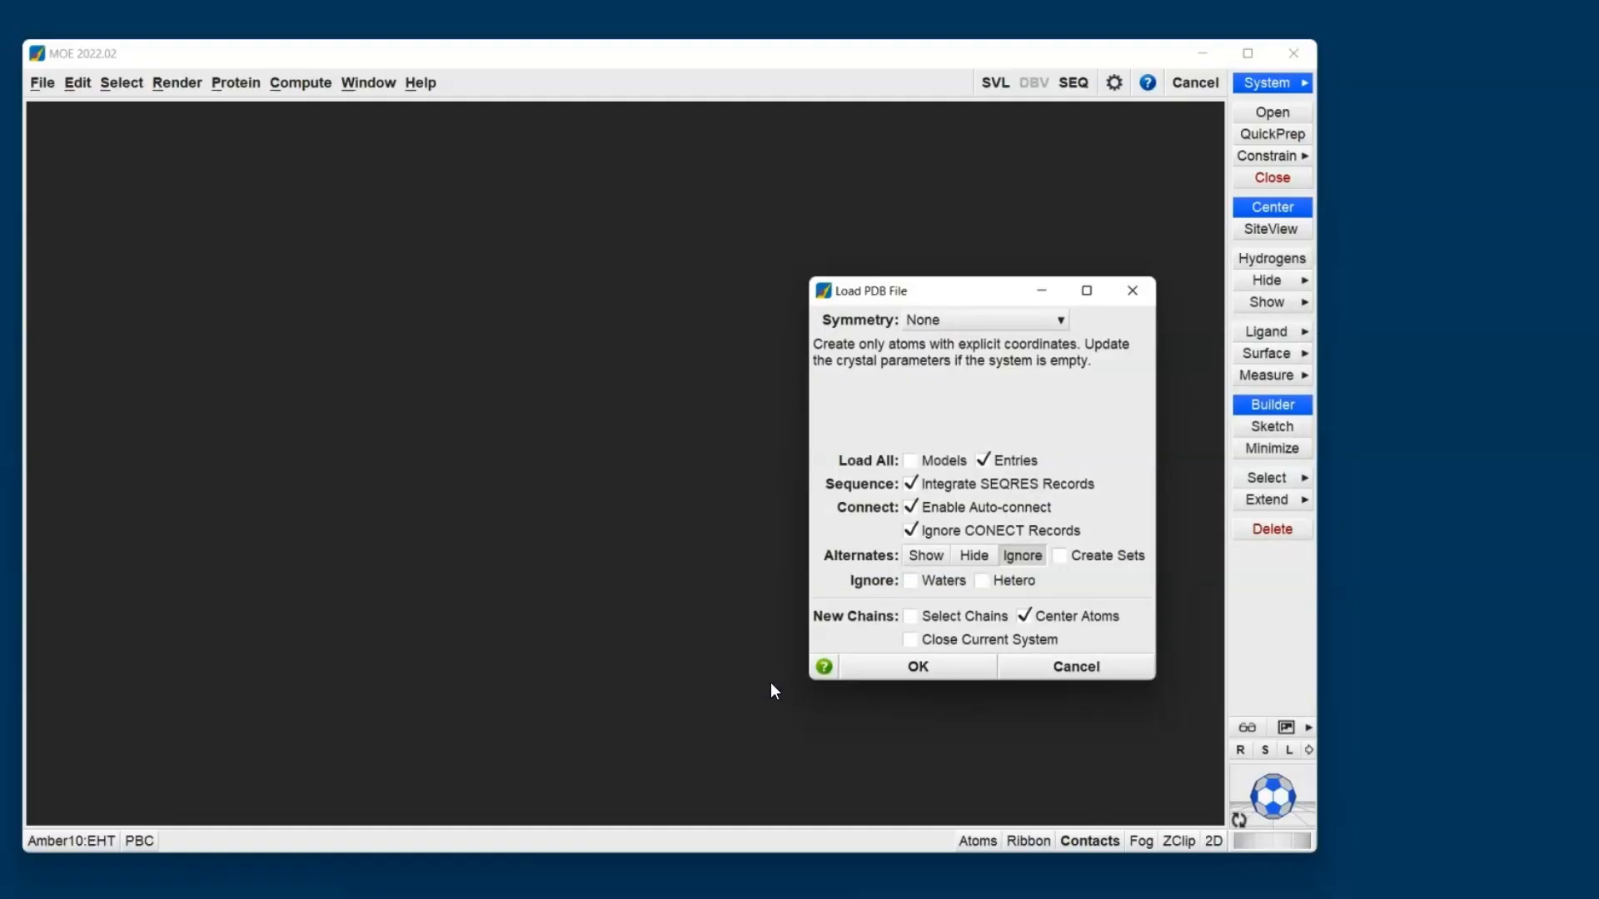
# - Load the PDB structure without symmetry and prepare it with QuickPrep using the current settings
pyautogui.click(931, 672)
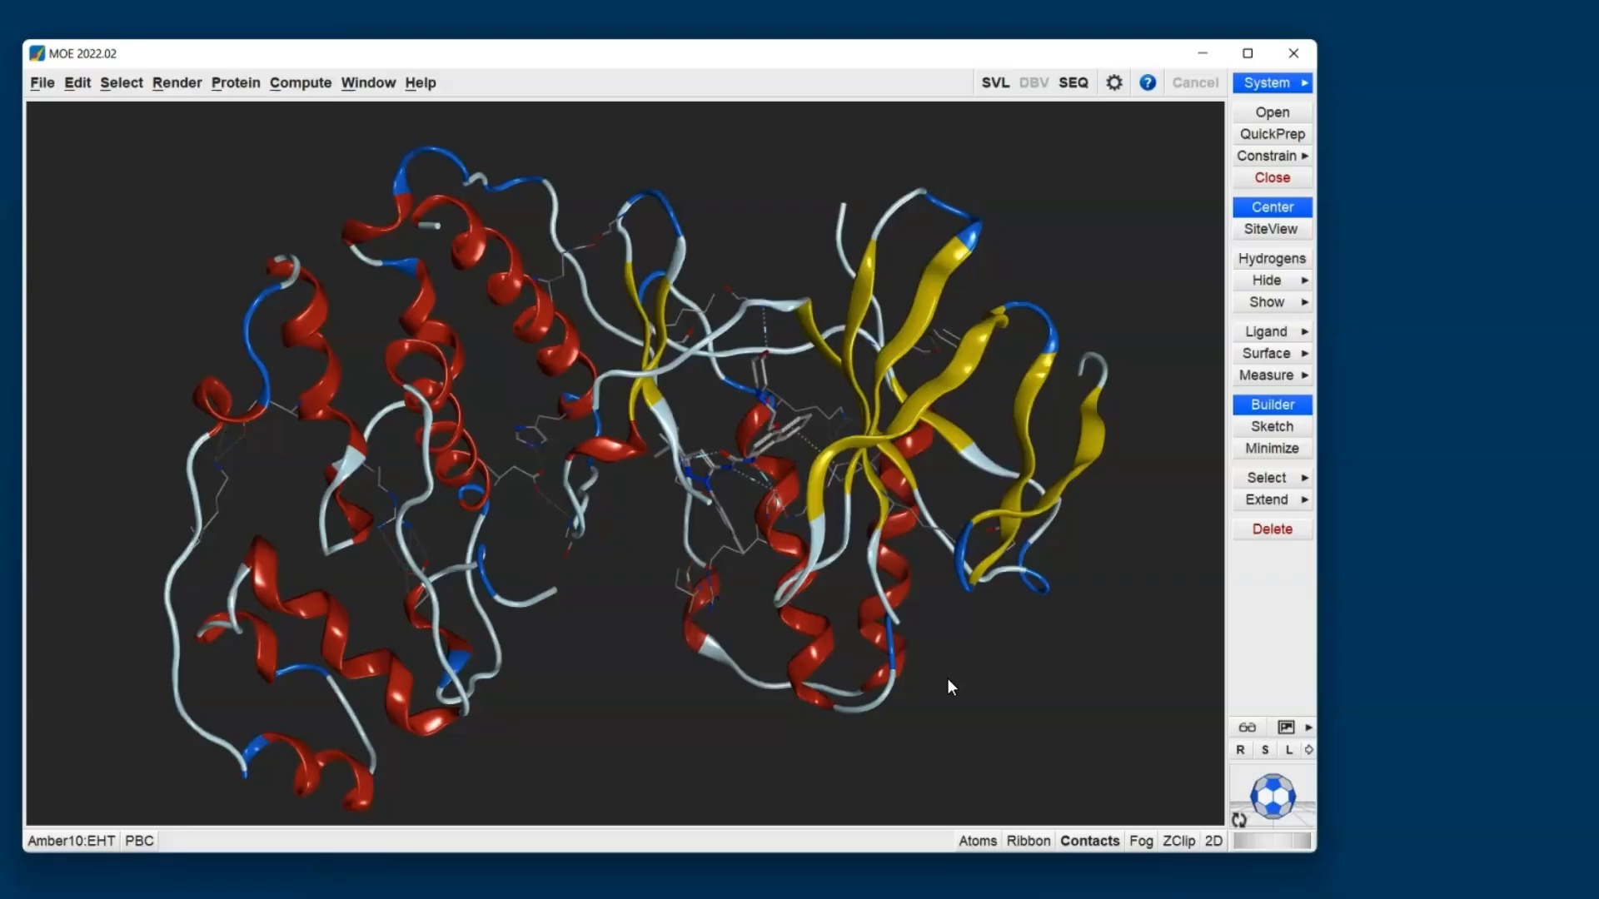
pyautogui.click(1260, 136)
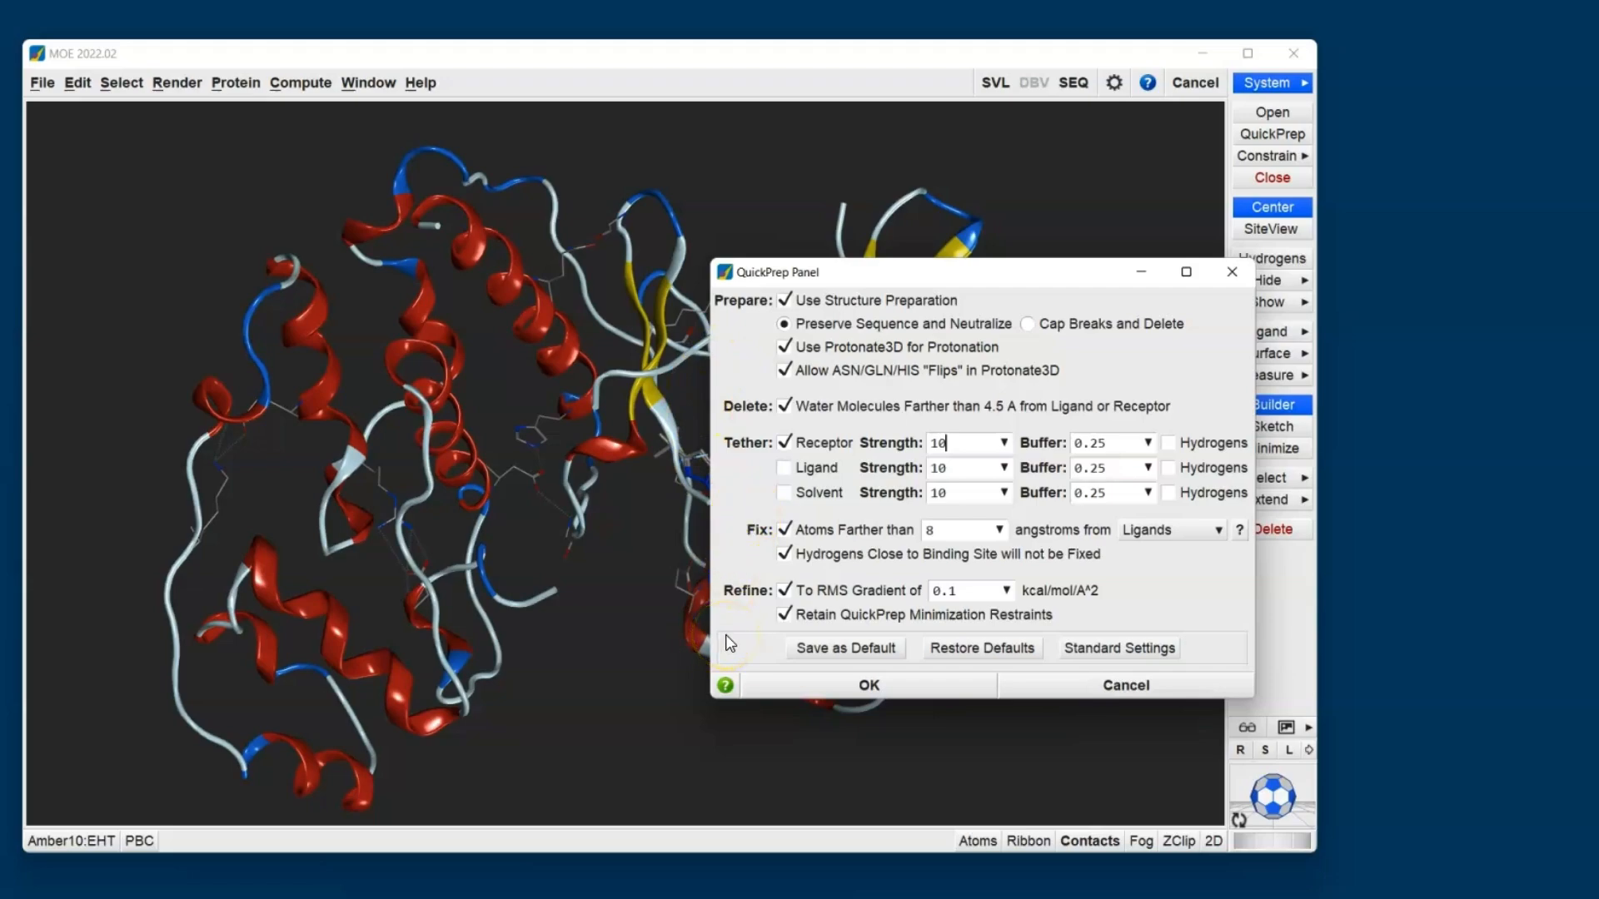
pyautogui.click(833, 679)
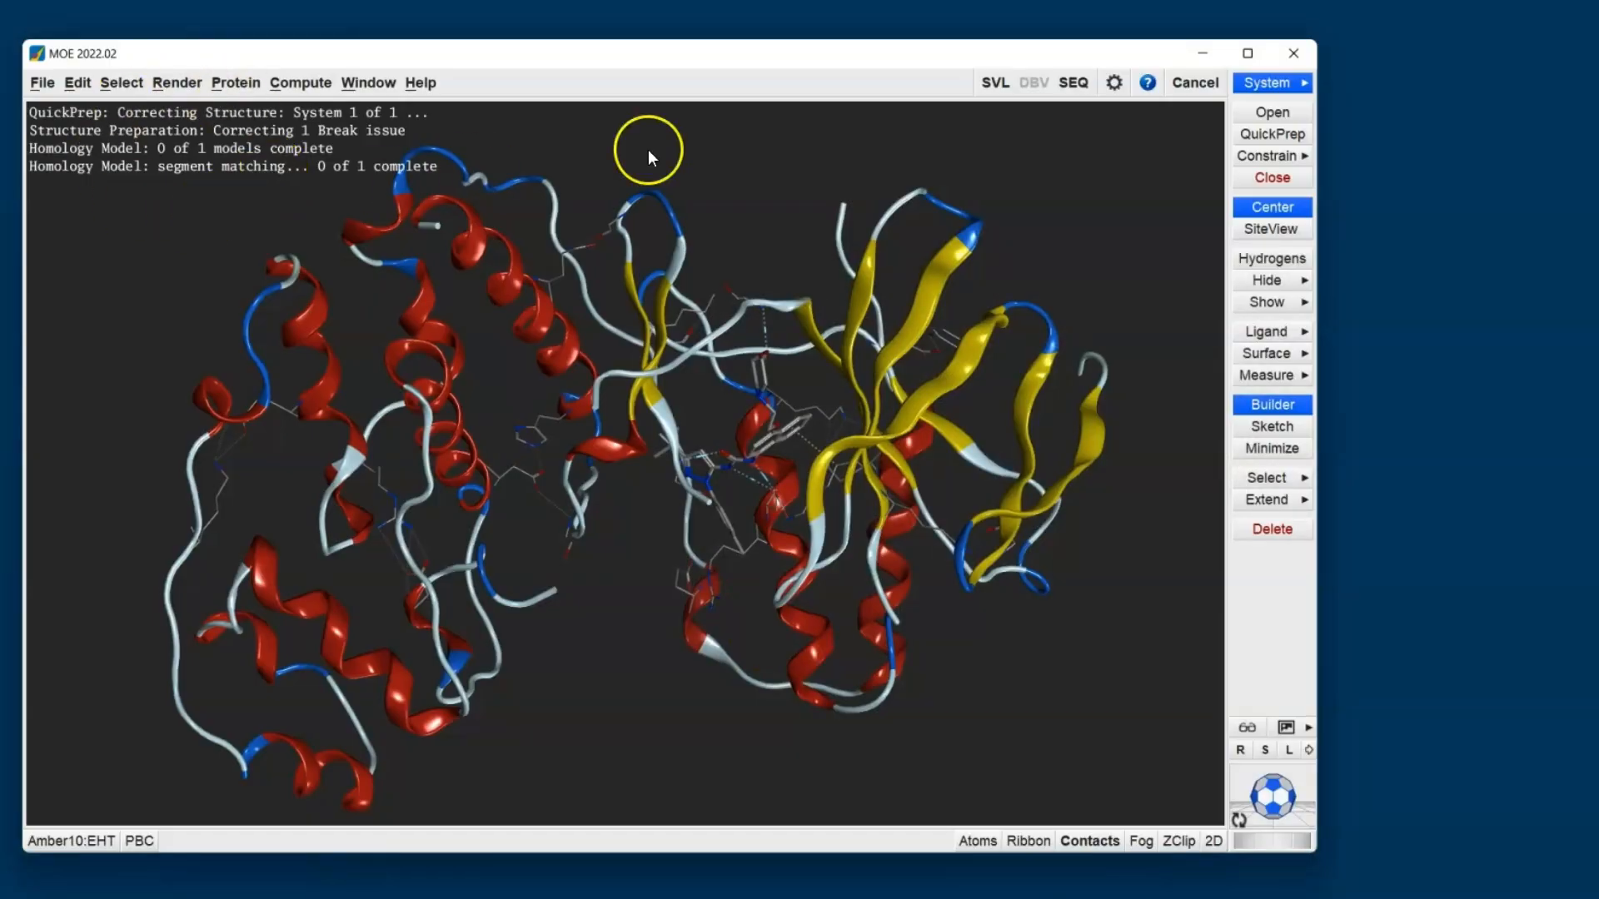
pyautogui.click(1259, 134)
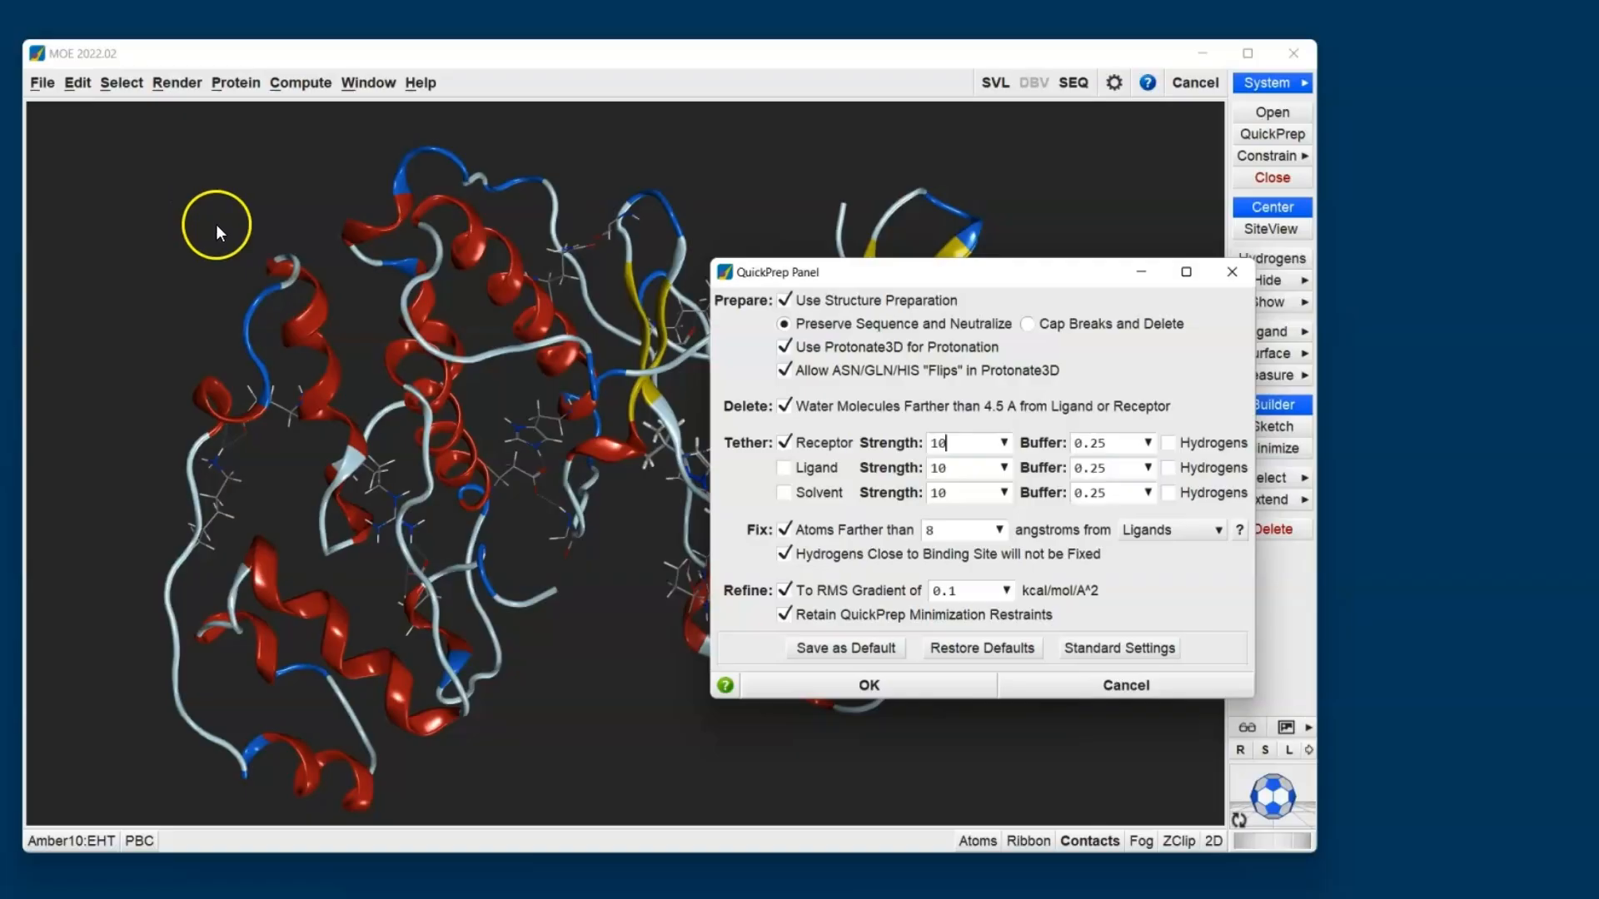
pyautogui.click(1080, 678)
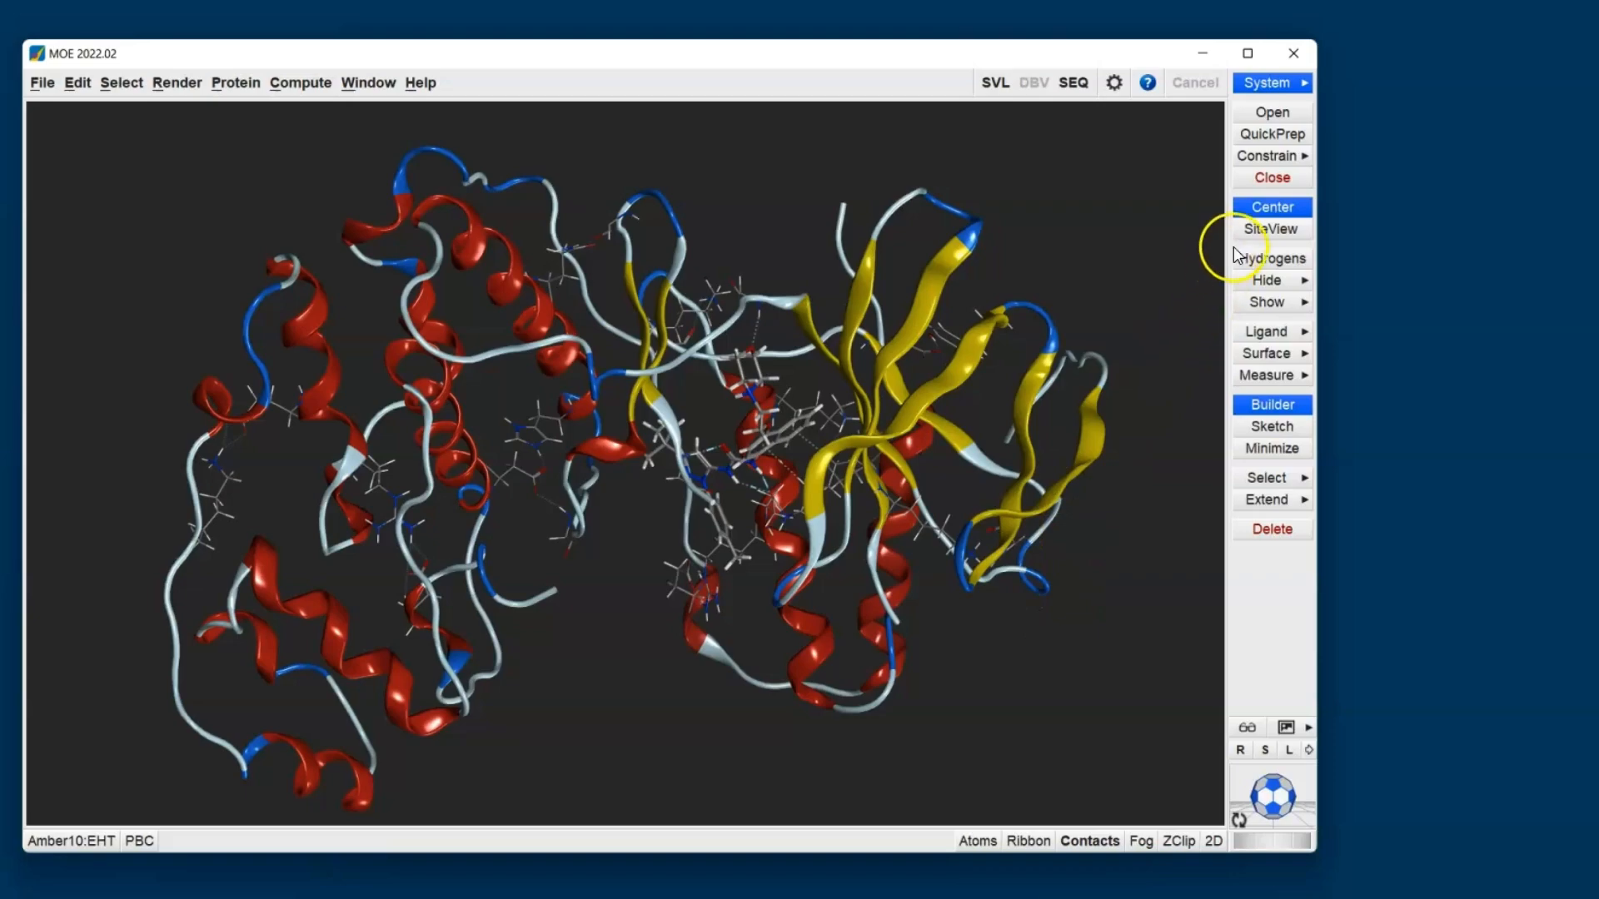
# - Focus the view on the ligand's binding site and dock the System Manager beside the 3D view
pyautogui.click(1249, 226)
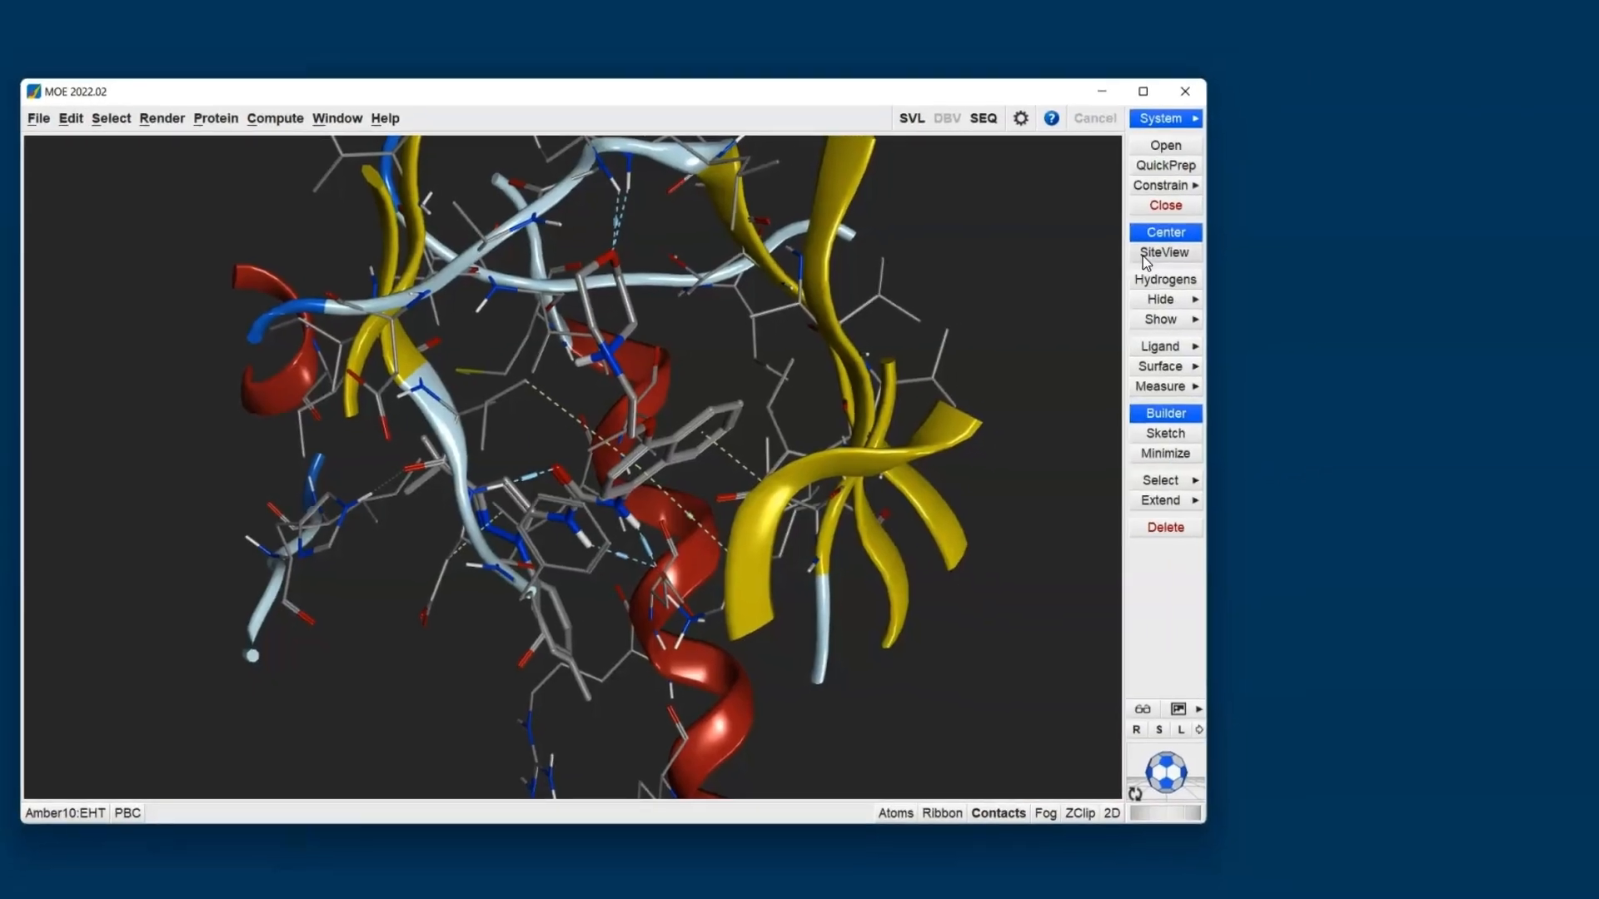
pyautogui.click(1146, 118)
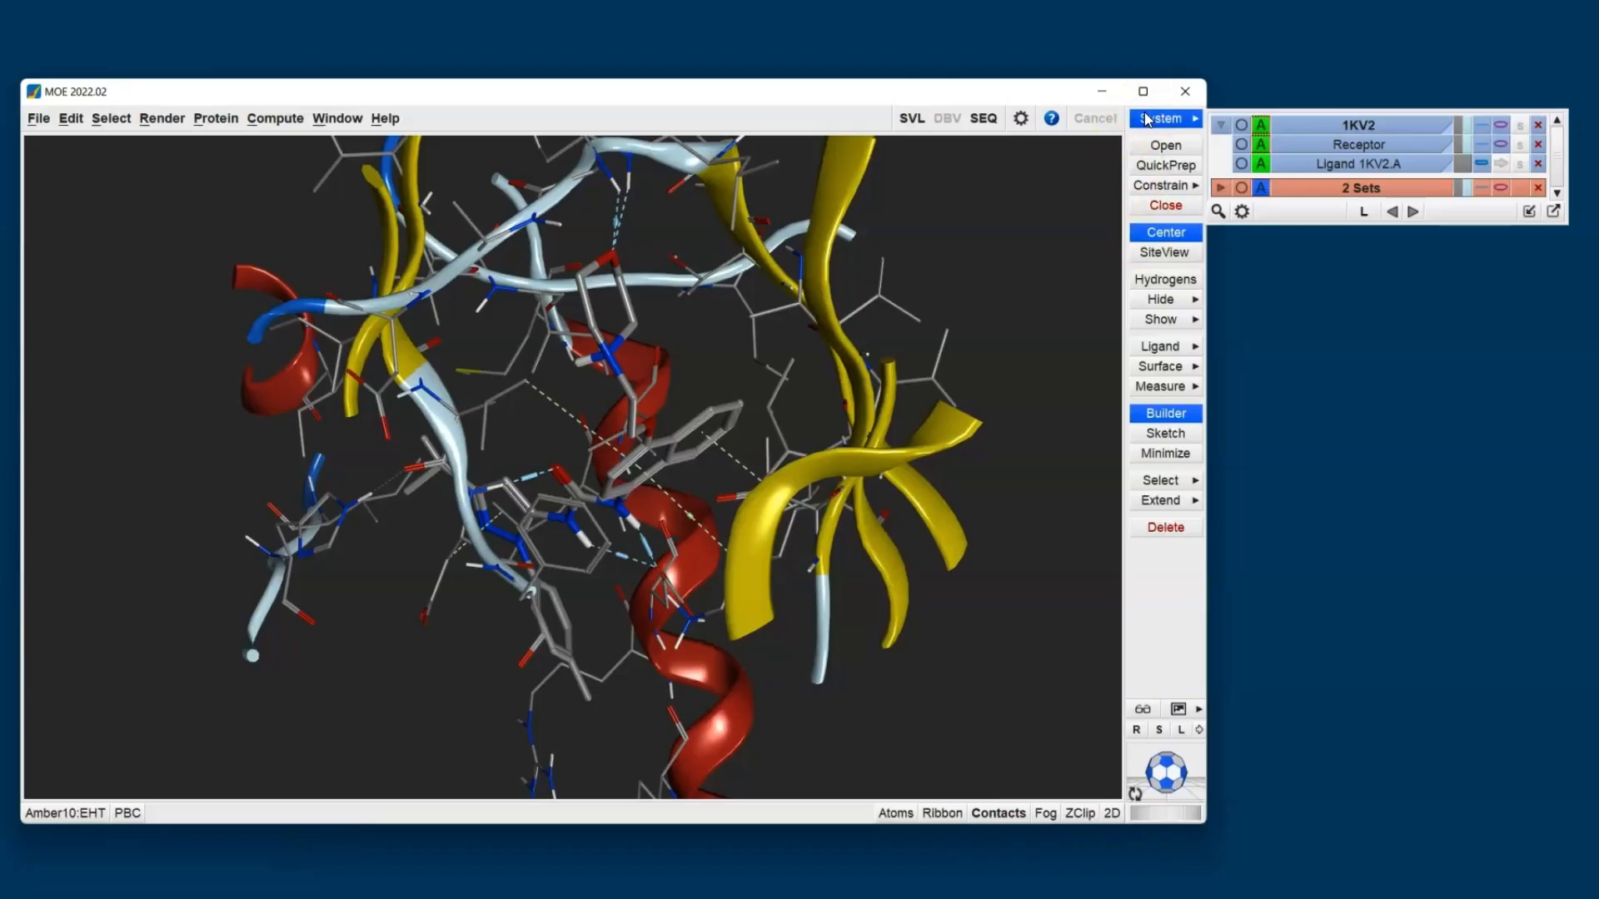
pyautogui.click(1528, 212)
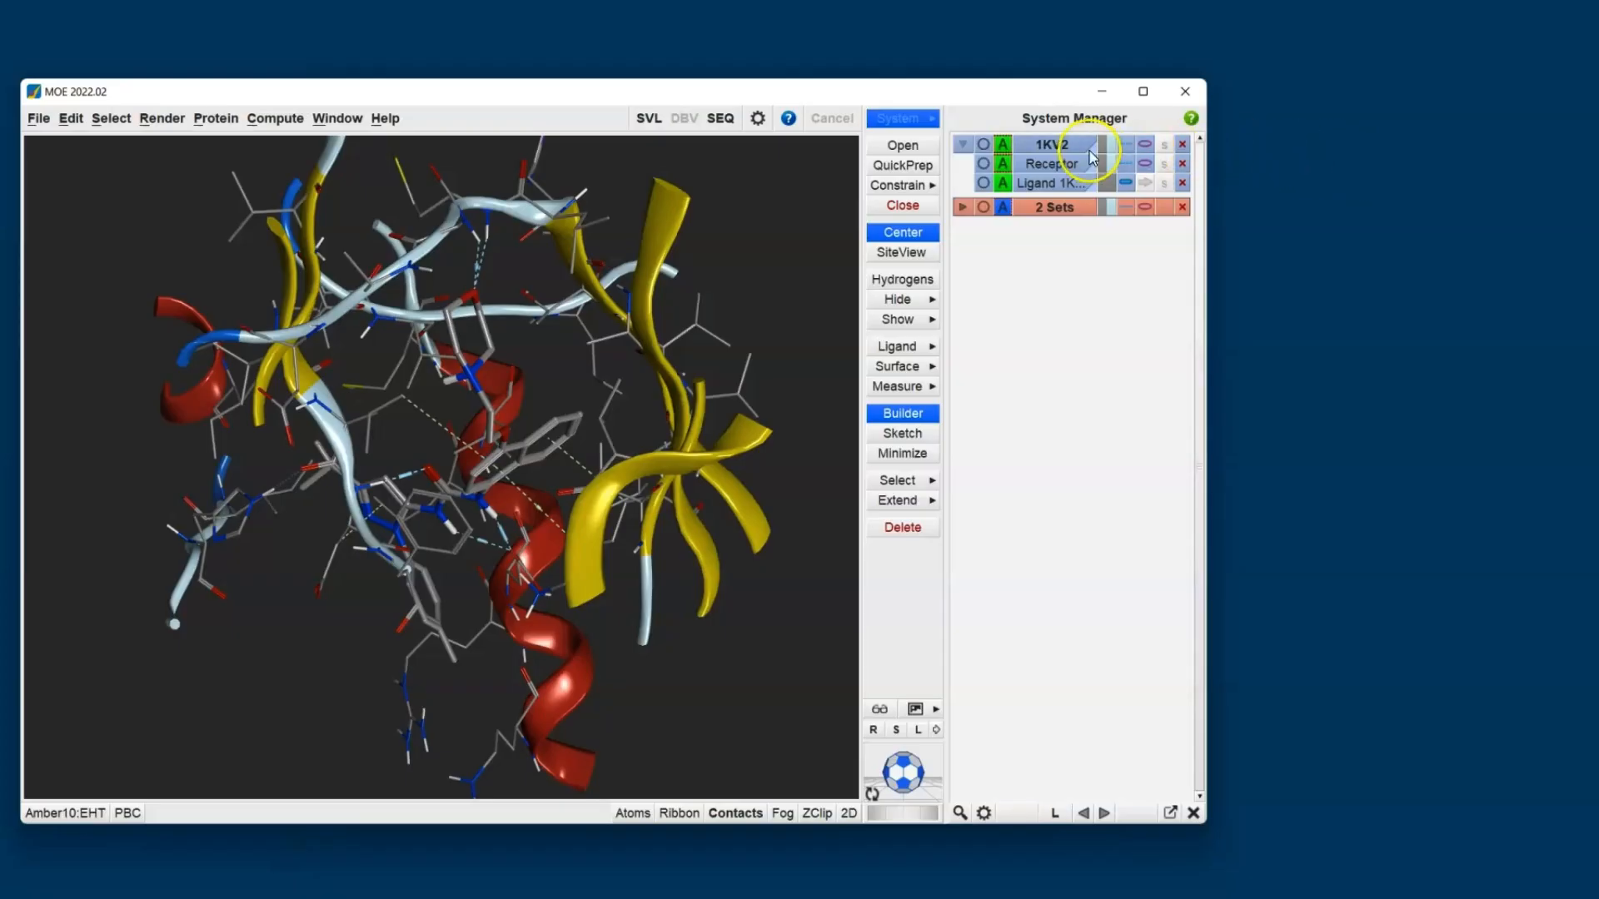
# - Highlight the ligand entry's atoms in the binding site to identify them, and clear the selection
pyautogui.click(1057, 167)
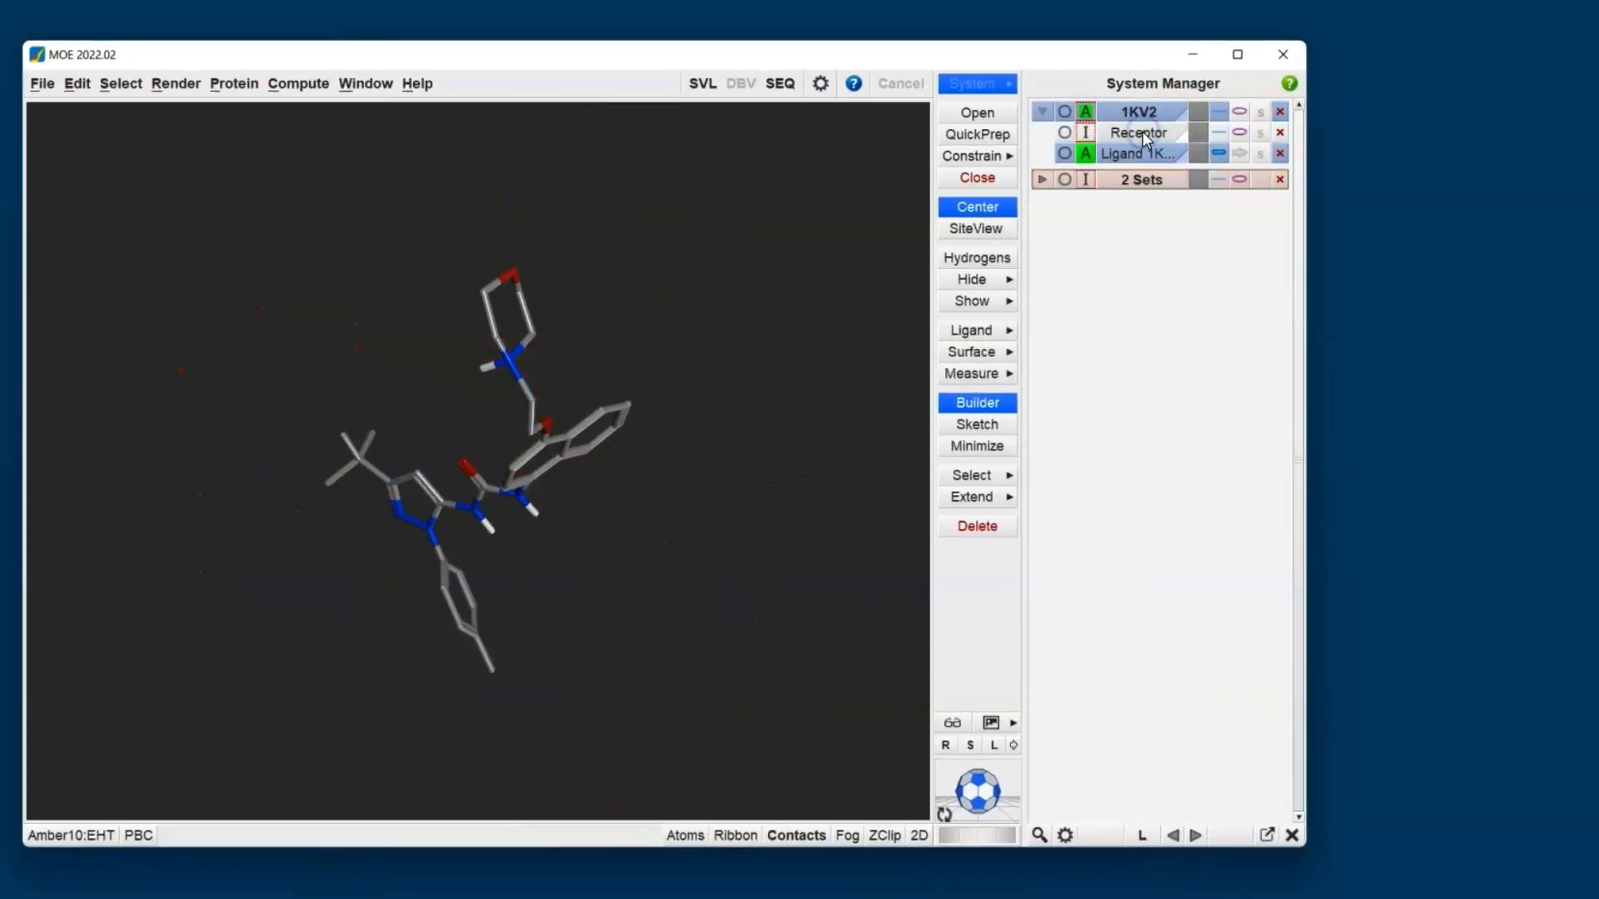
pyautogui.click(1143, 132)
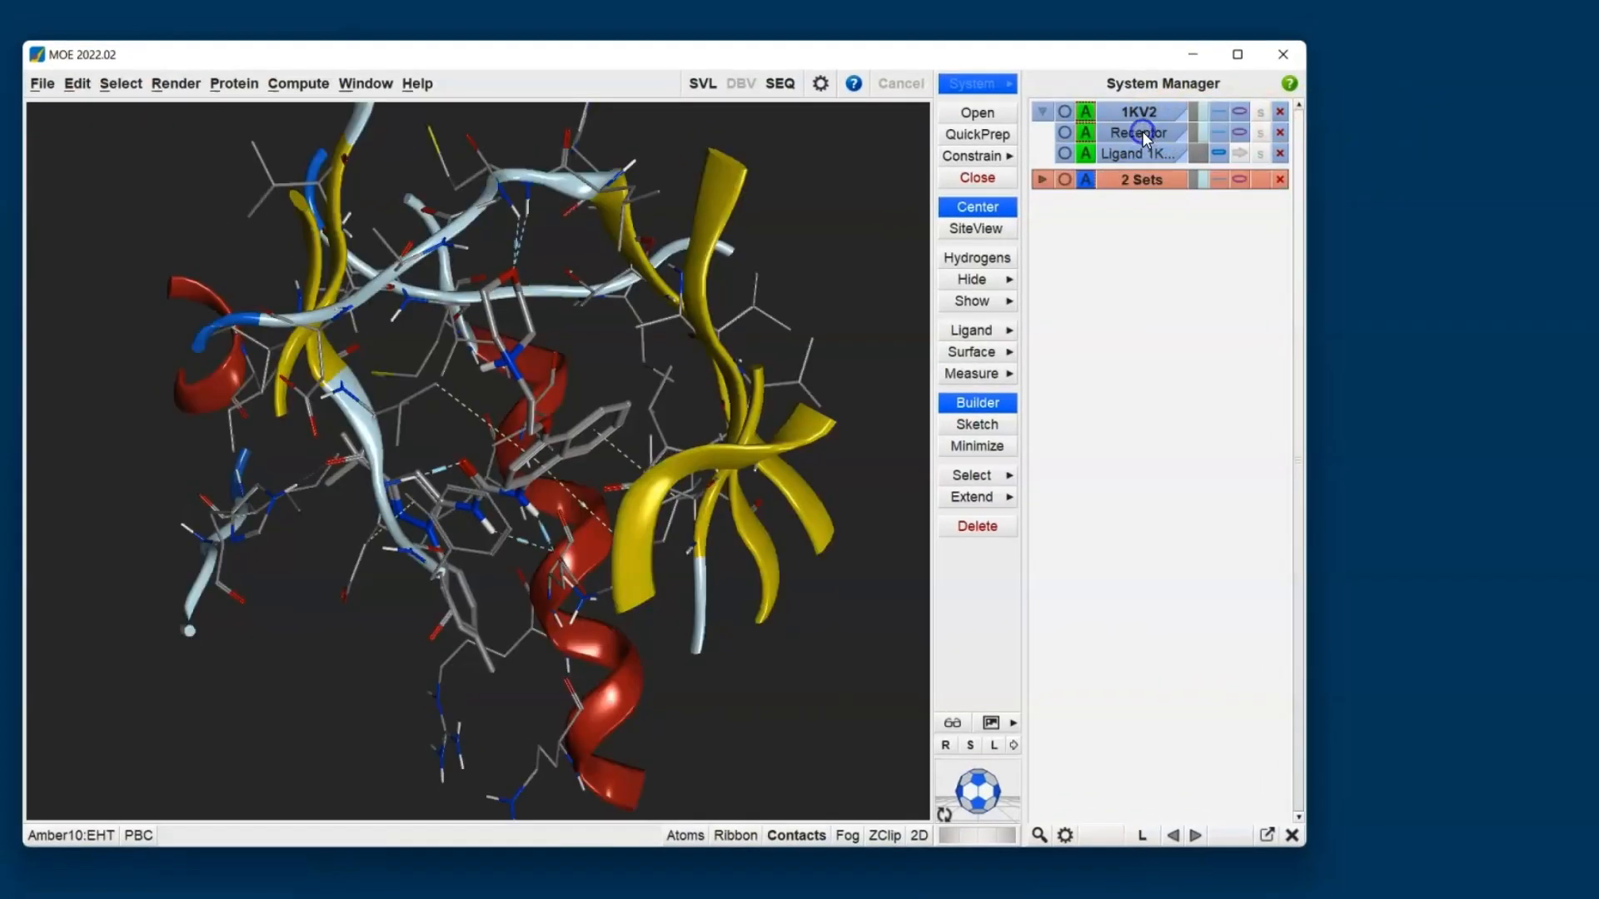
pyautogui.click(1063, 155)
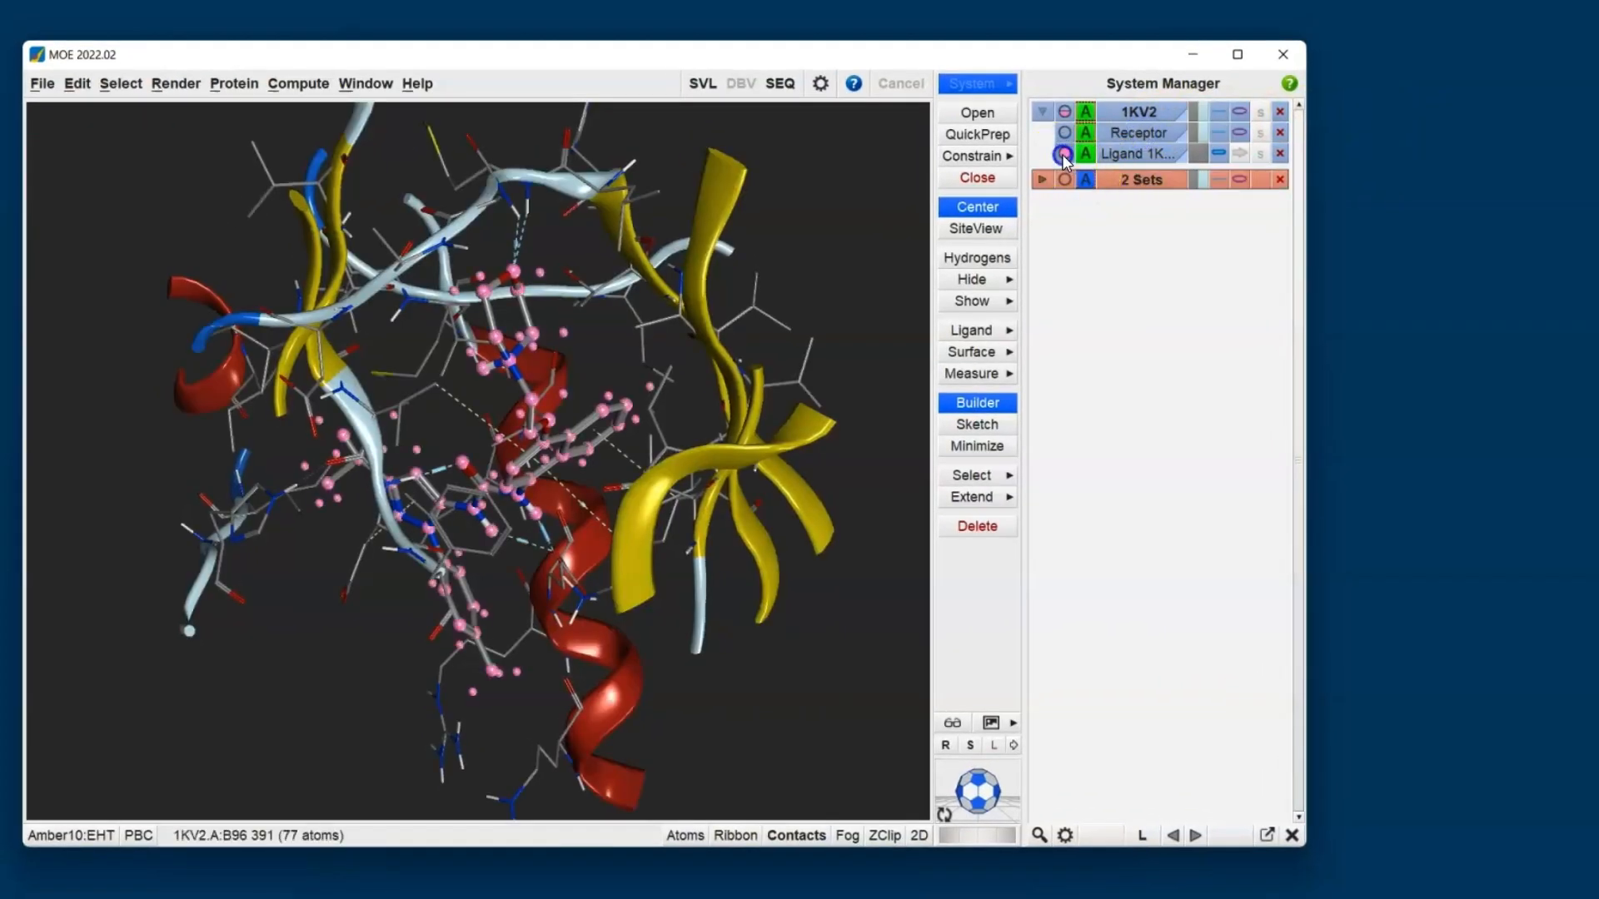
pyautogui.click(1063, 155)
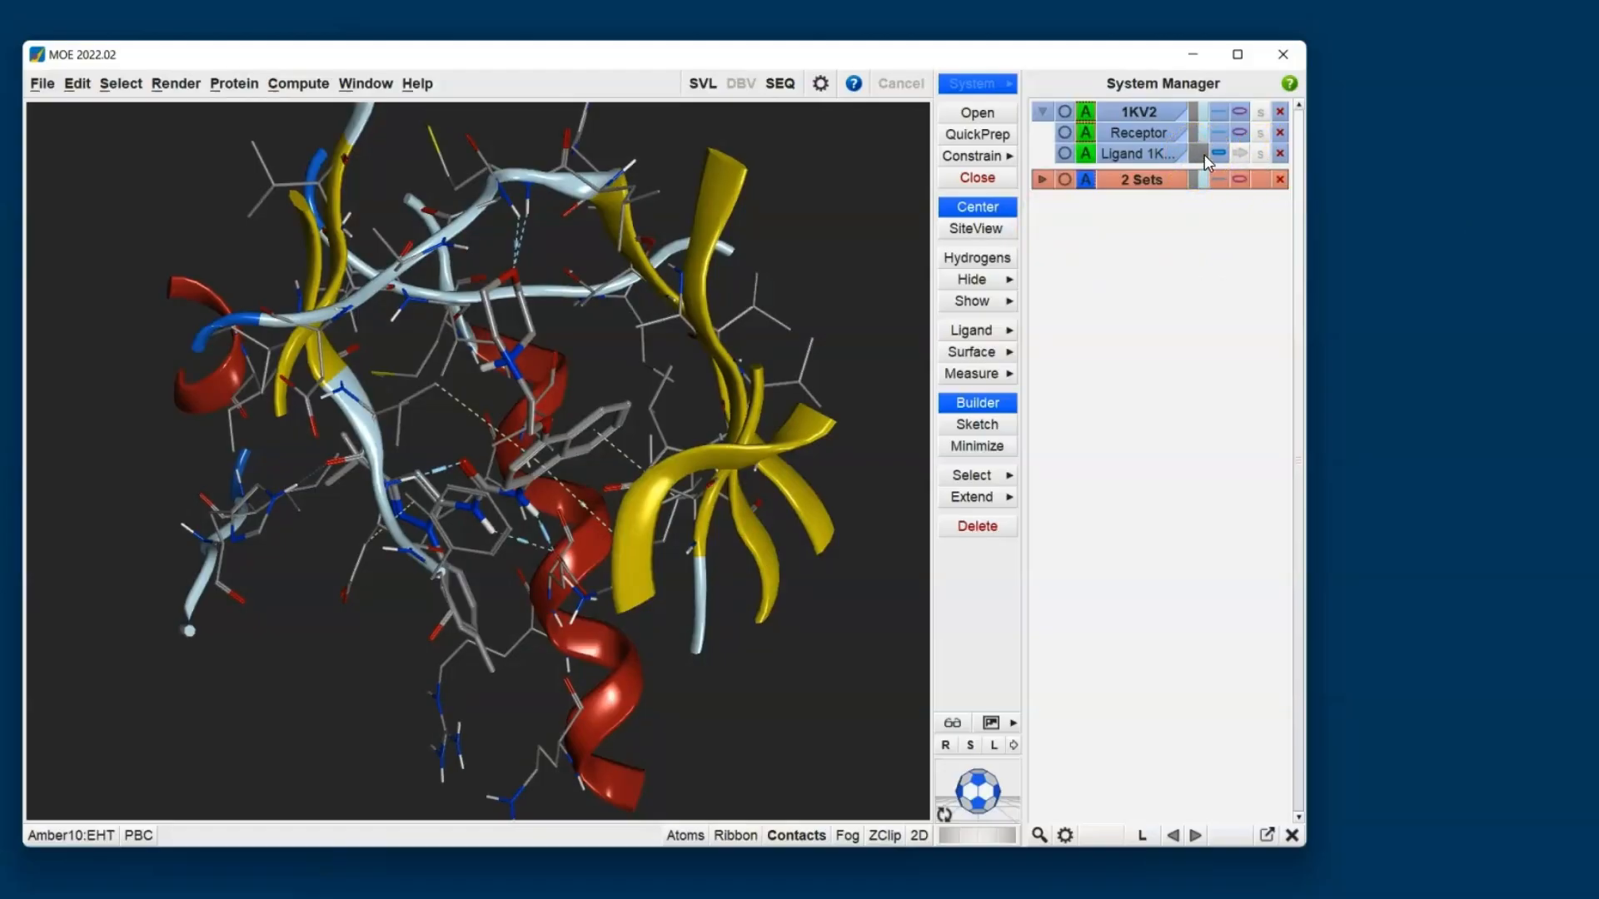
# - Hide the protein ribbon and colour the ligand's carbon atoms cyan
pyautogui.click(1238, 132)
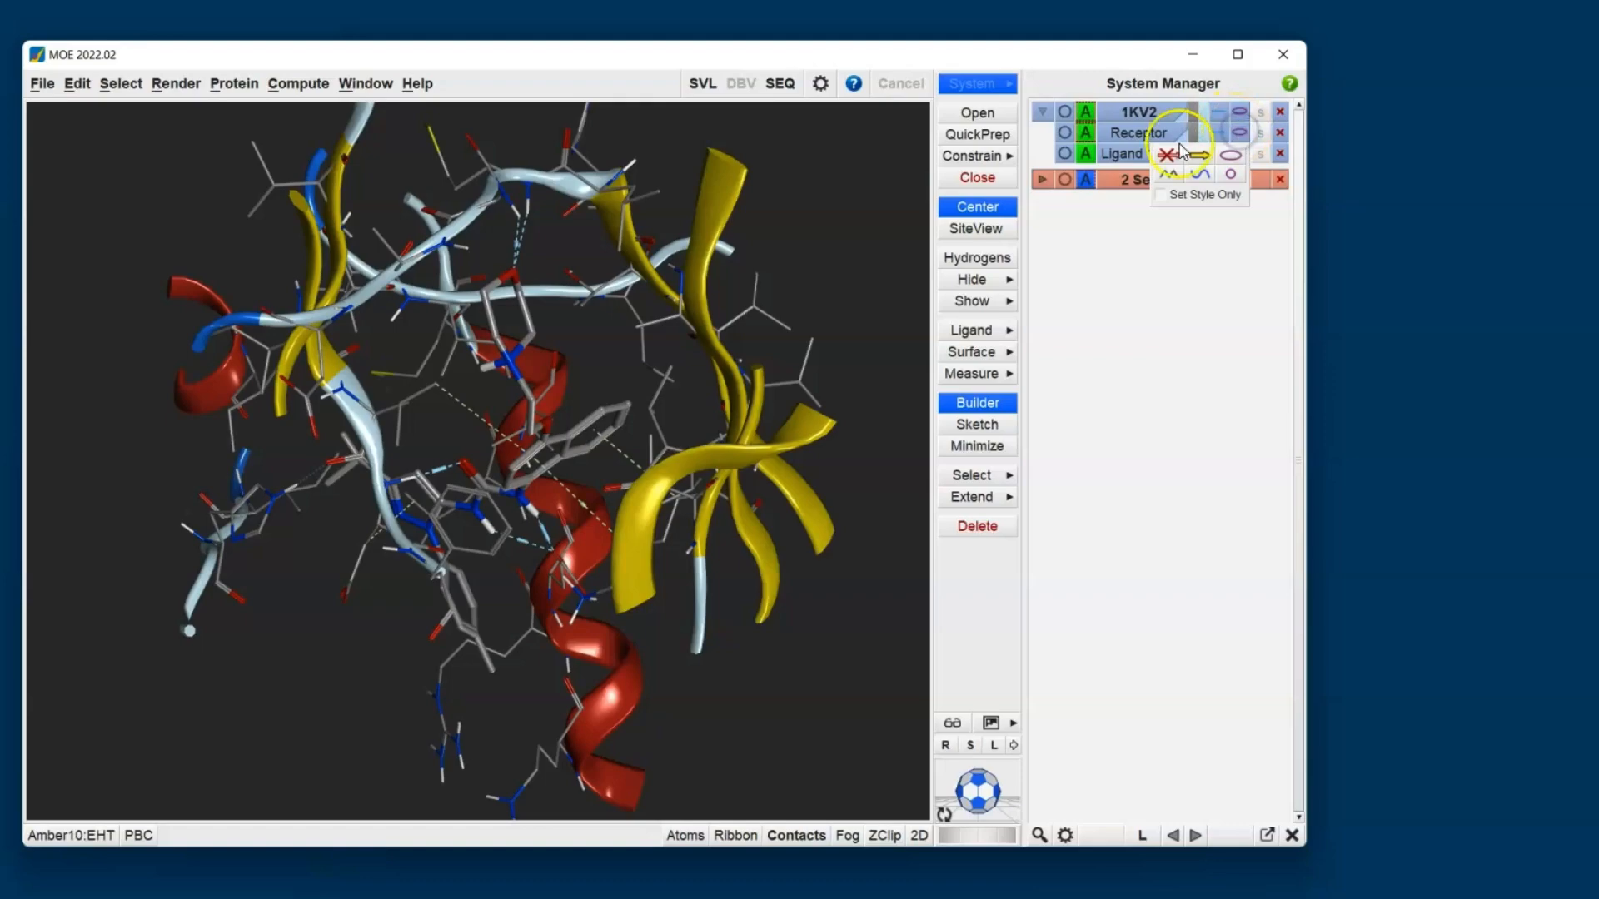
pyautogui.click(1167, 155)
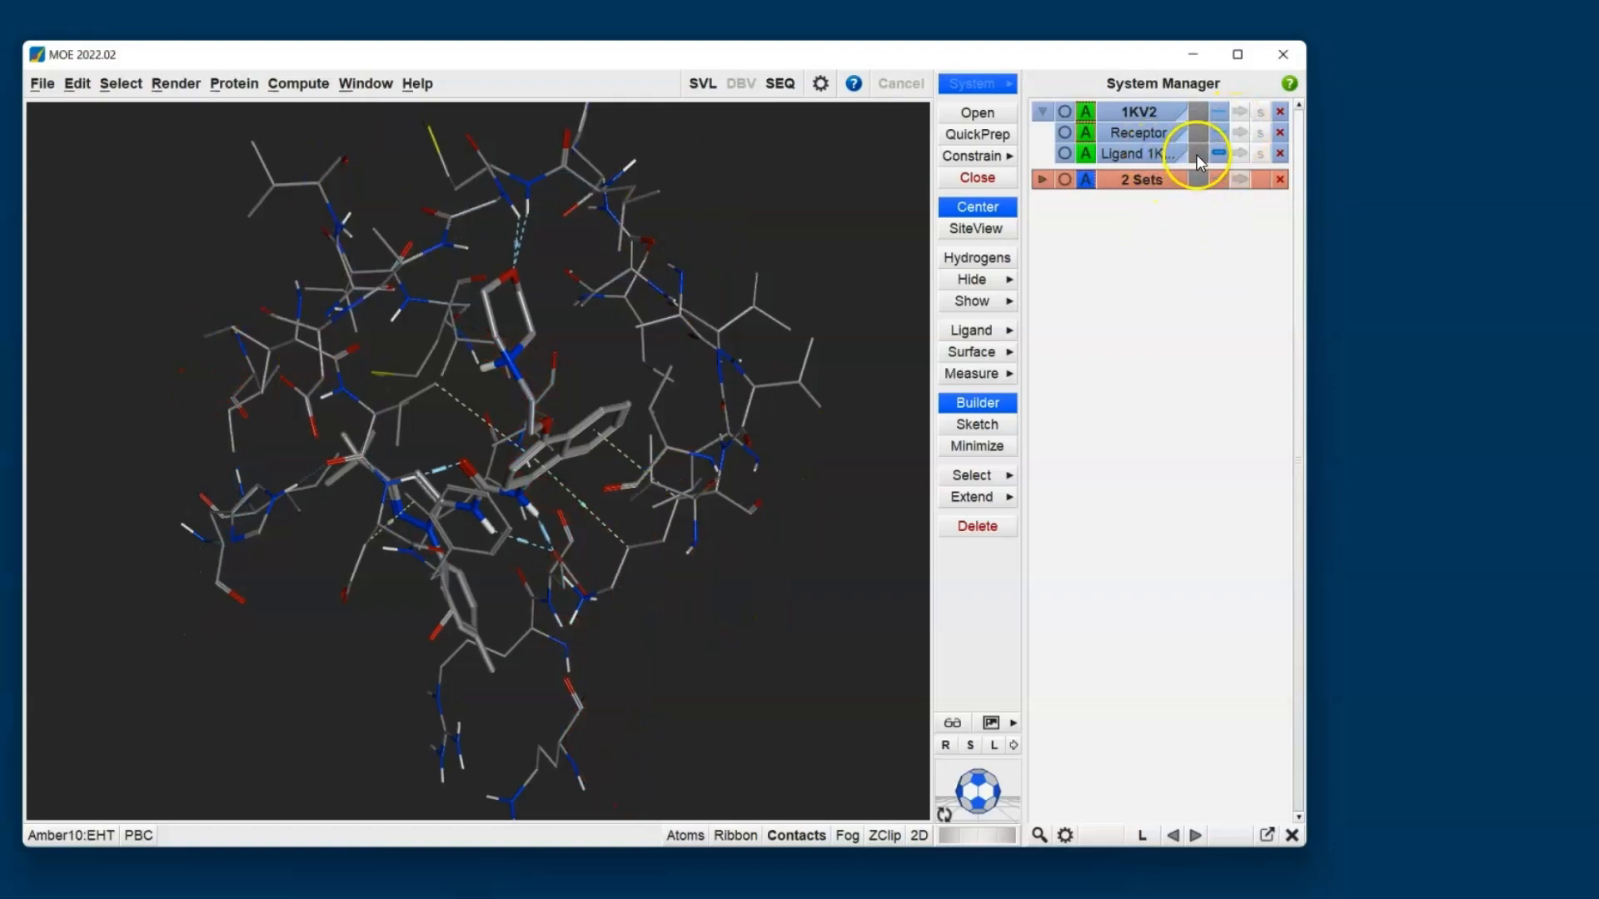
pyautogui.click(1197, 154)
pyautogui.click(1093, 210)
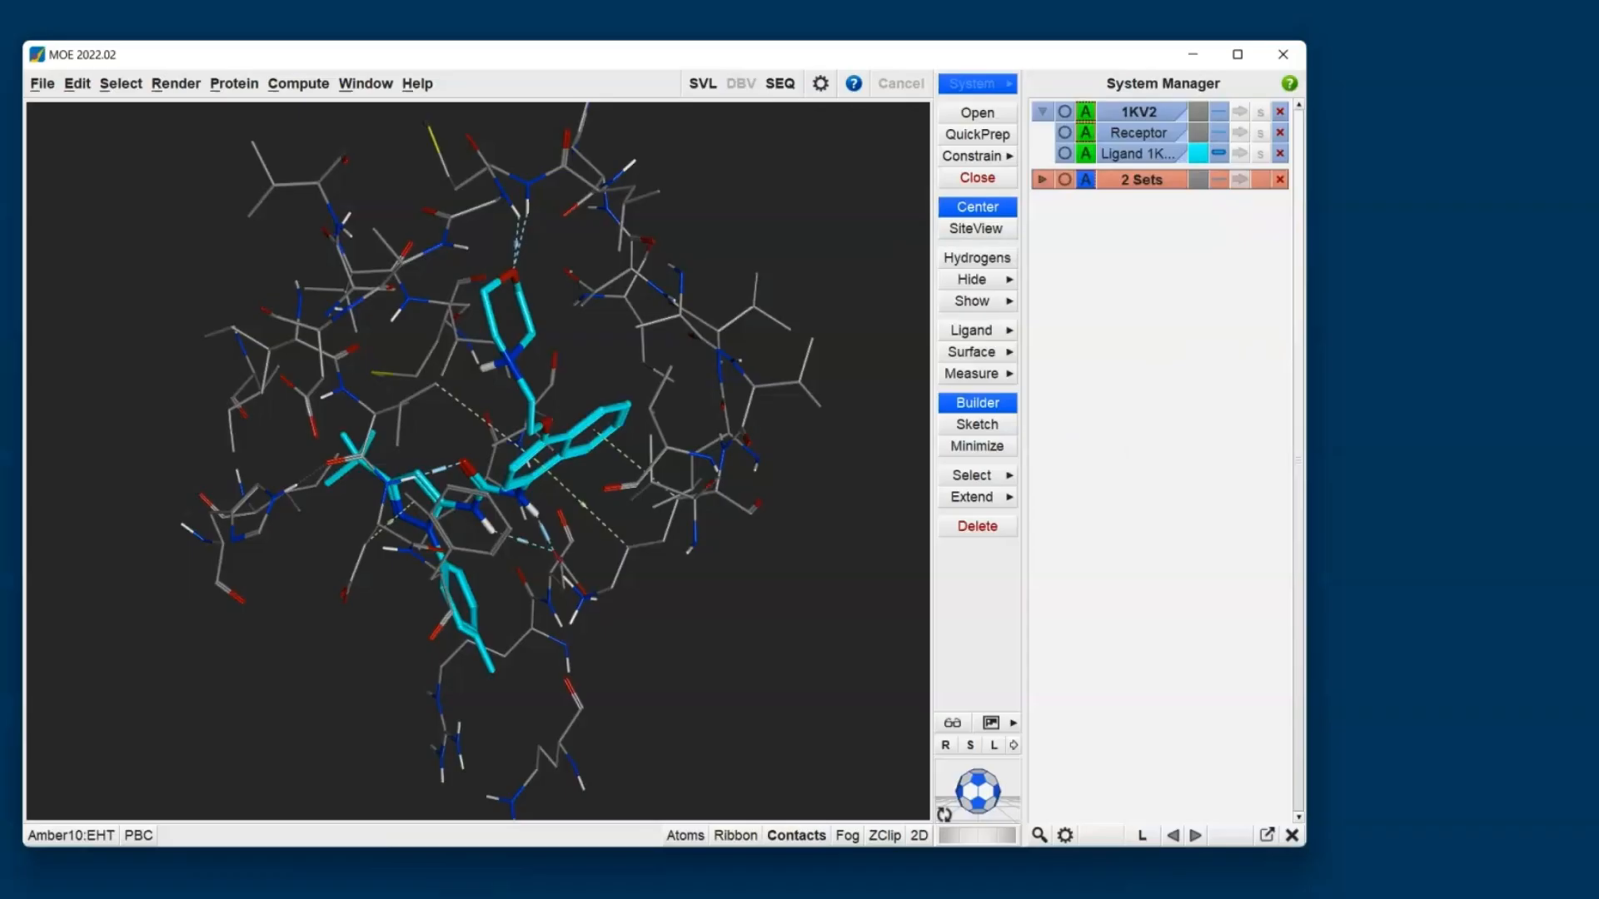
# - Start the MedChem Transformations fragment tool for the 1KV2 ligand
pyautogui.moveTo(719, 608); pyautogui.dragTo(332, 279)
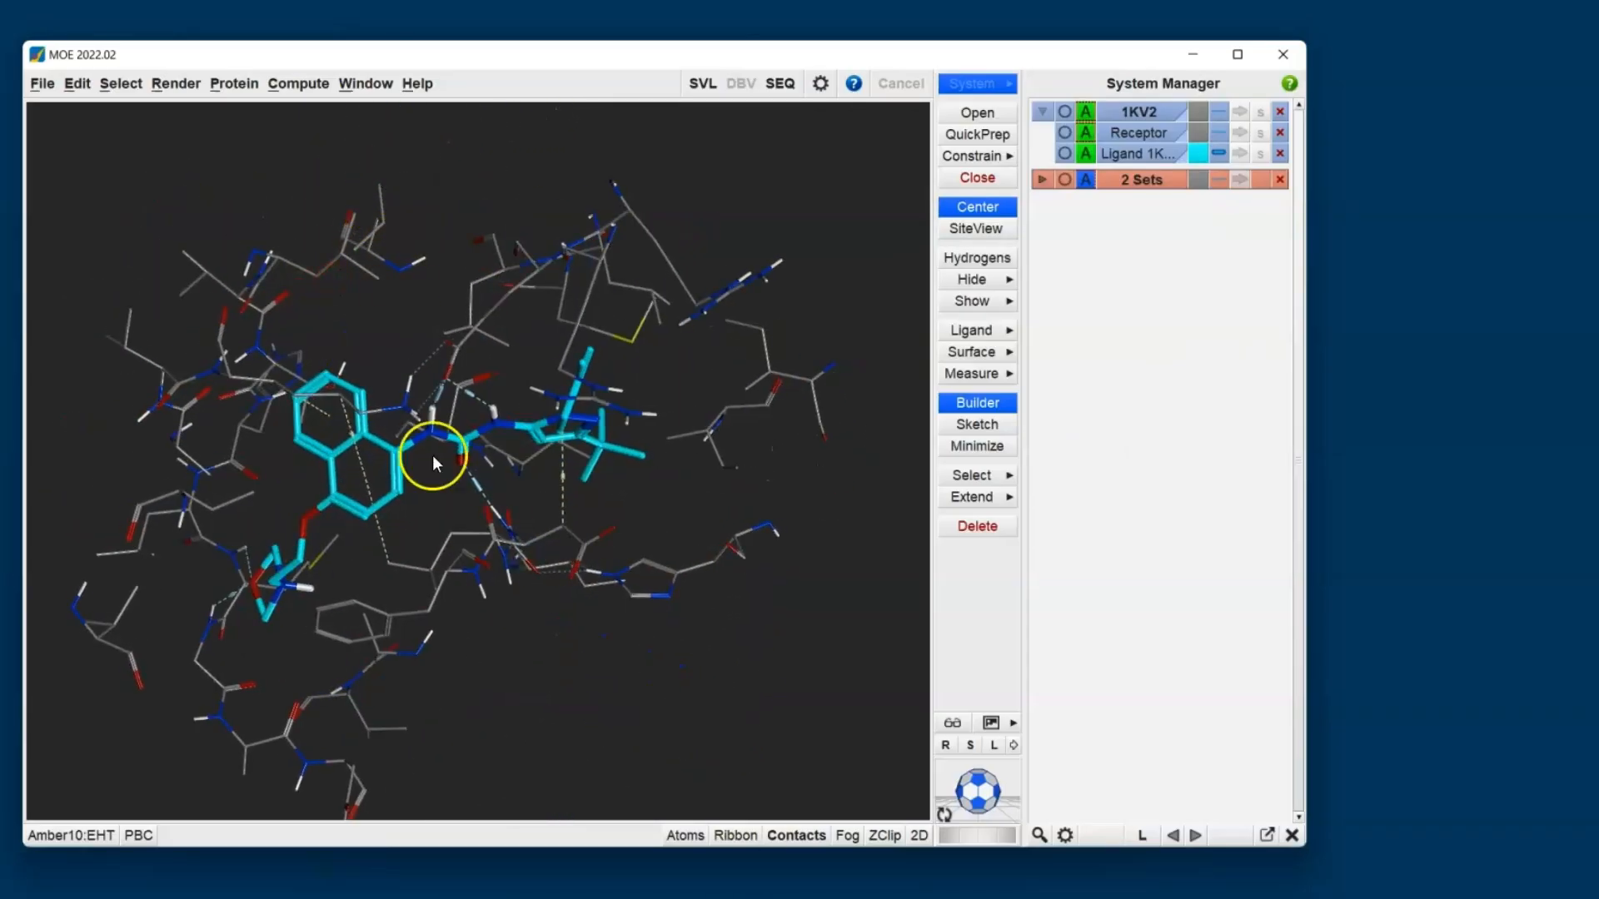
pyautogui.moveTo(432, 454); pyautogui.dragTo(428, 333)
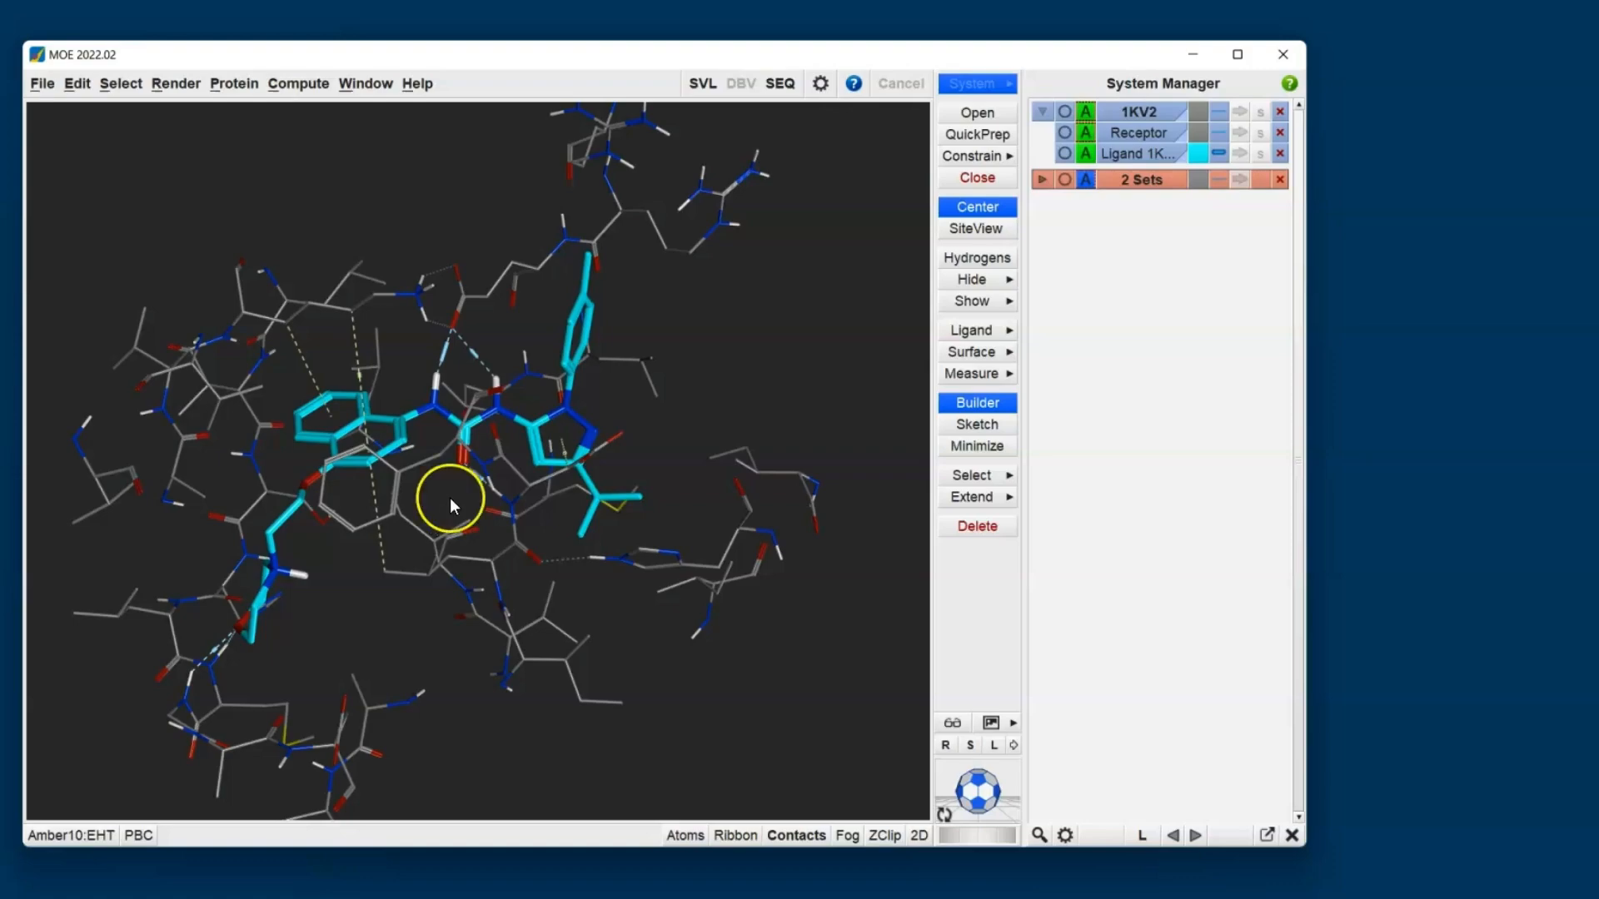
pyautogui.click(298, 84)
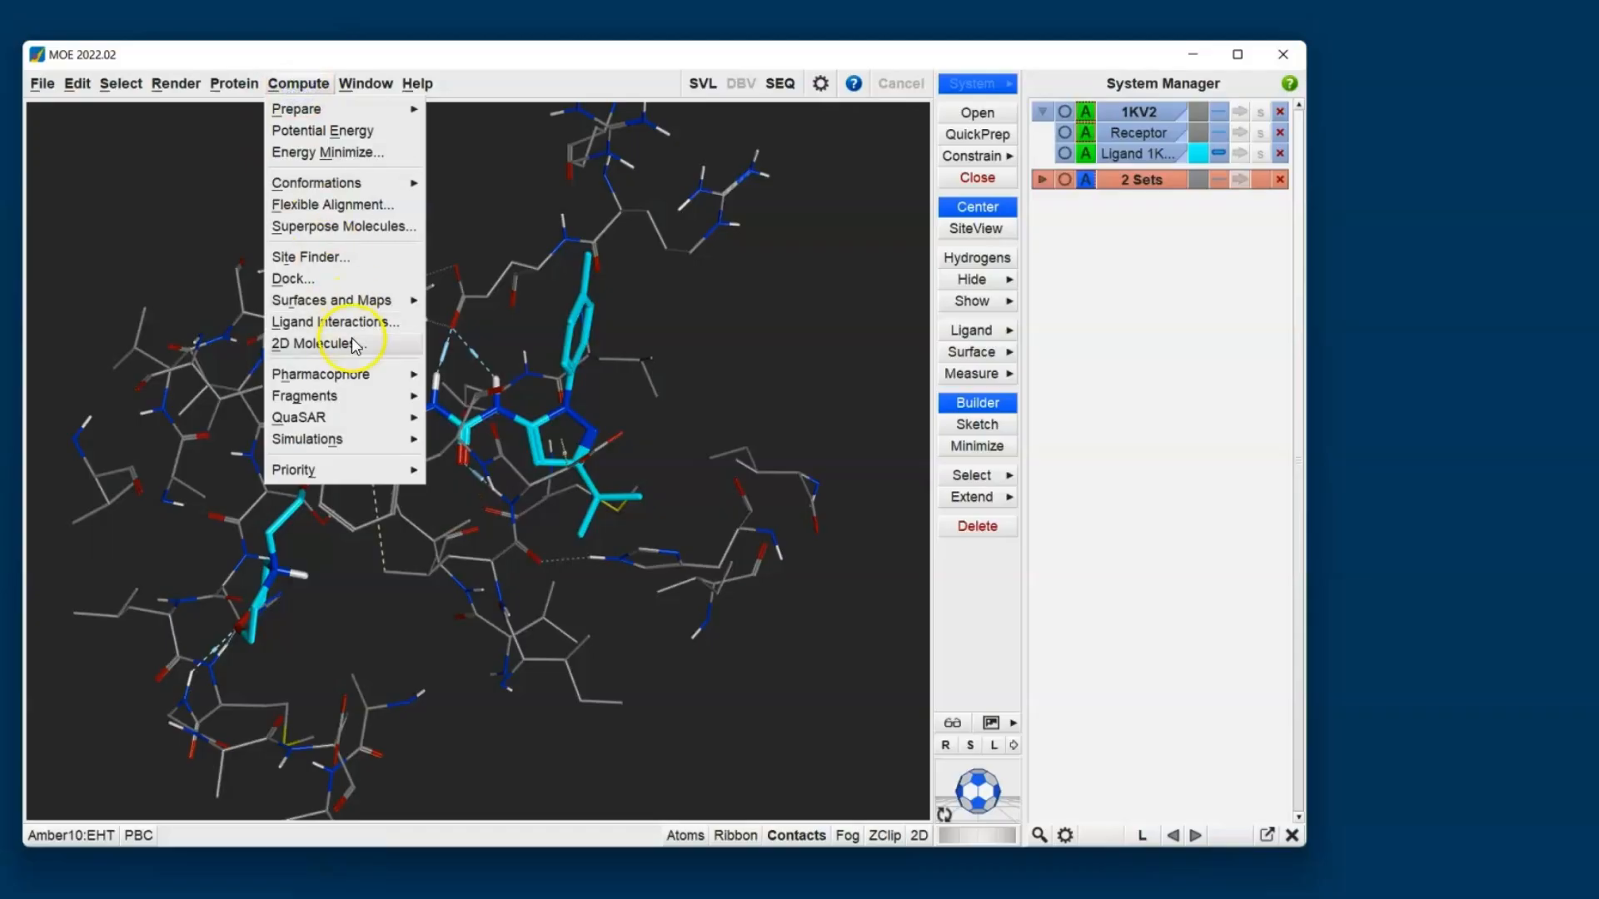
pyautogui.click(373, 398)
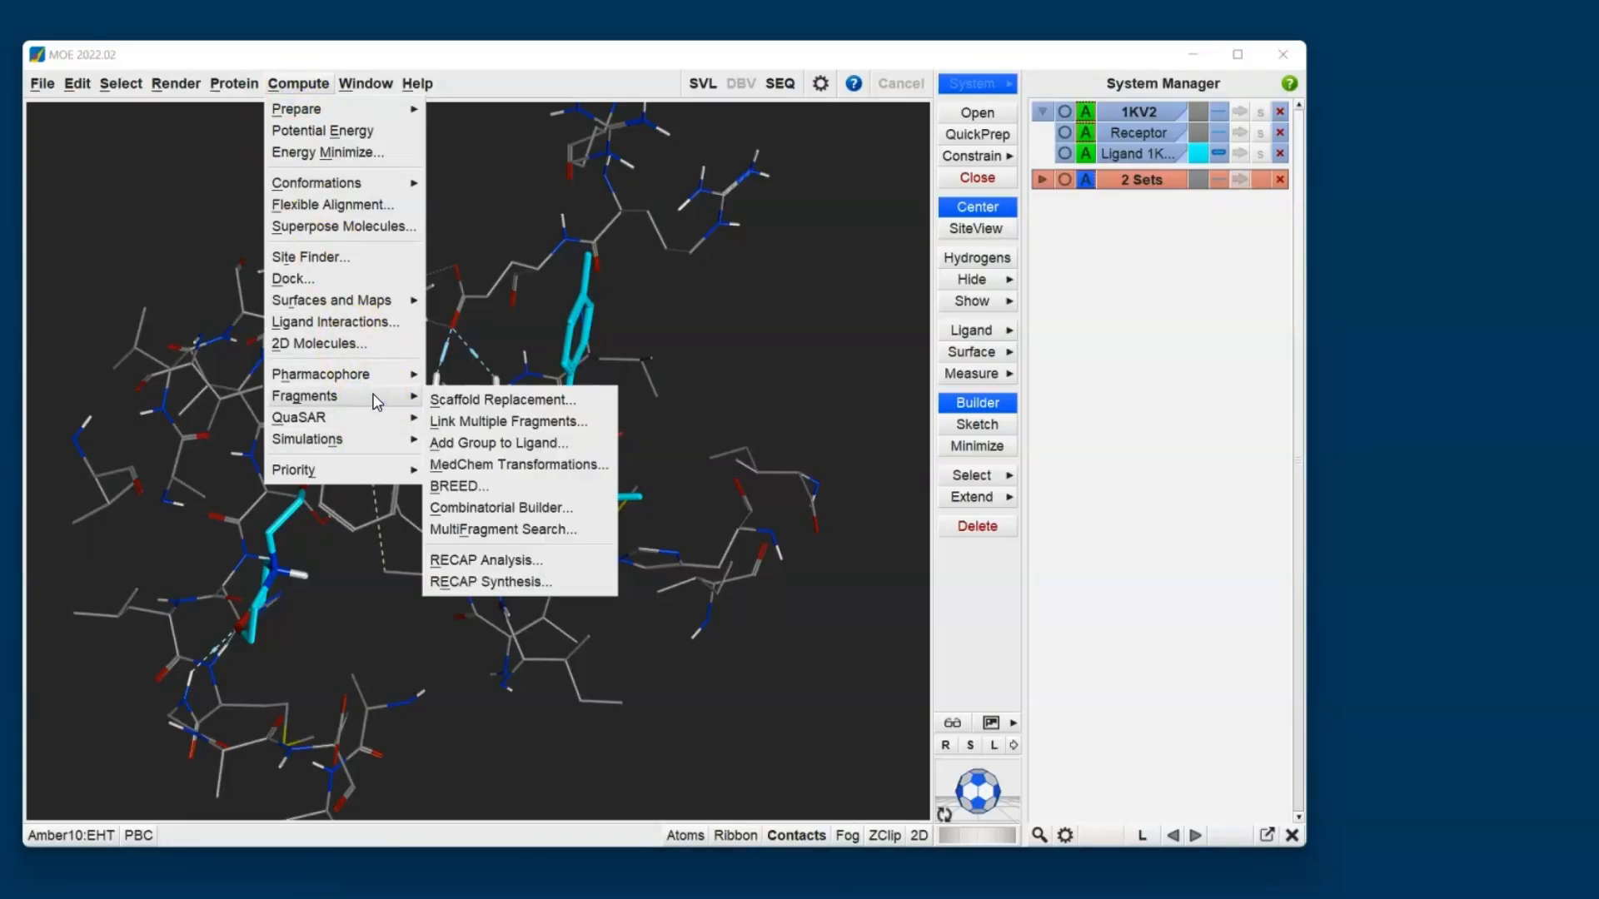
pyautogui.click(507, 406)
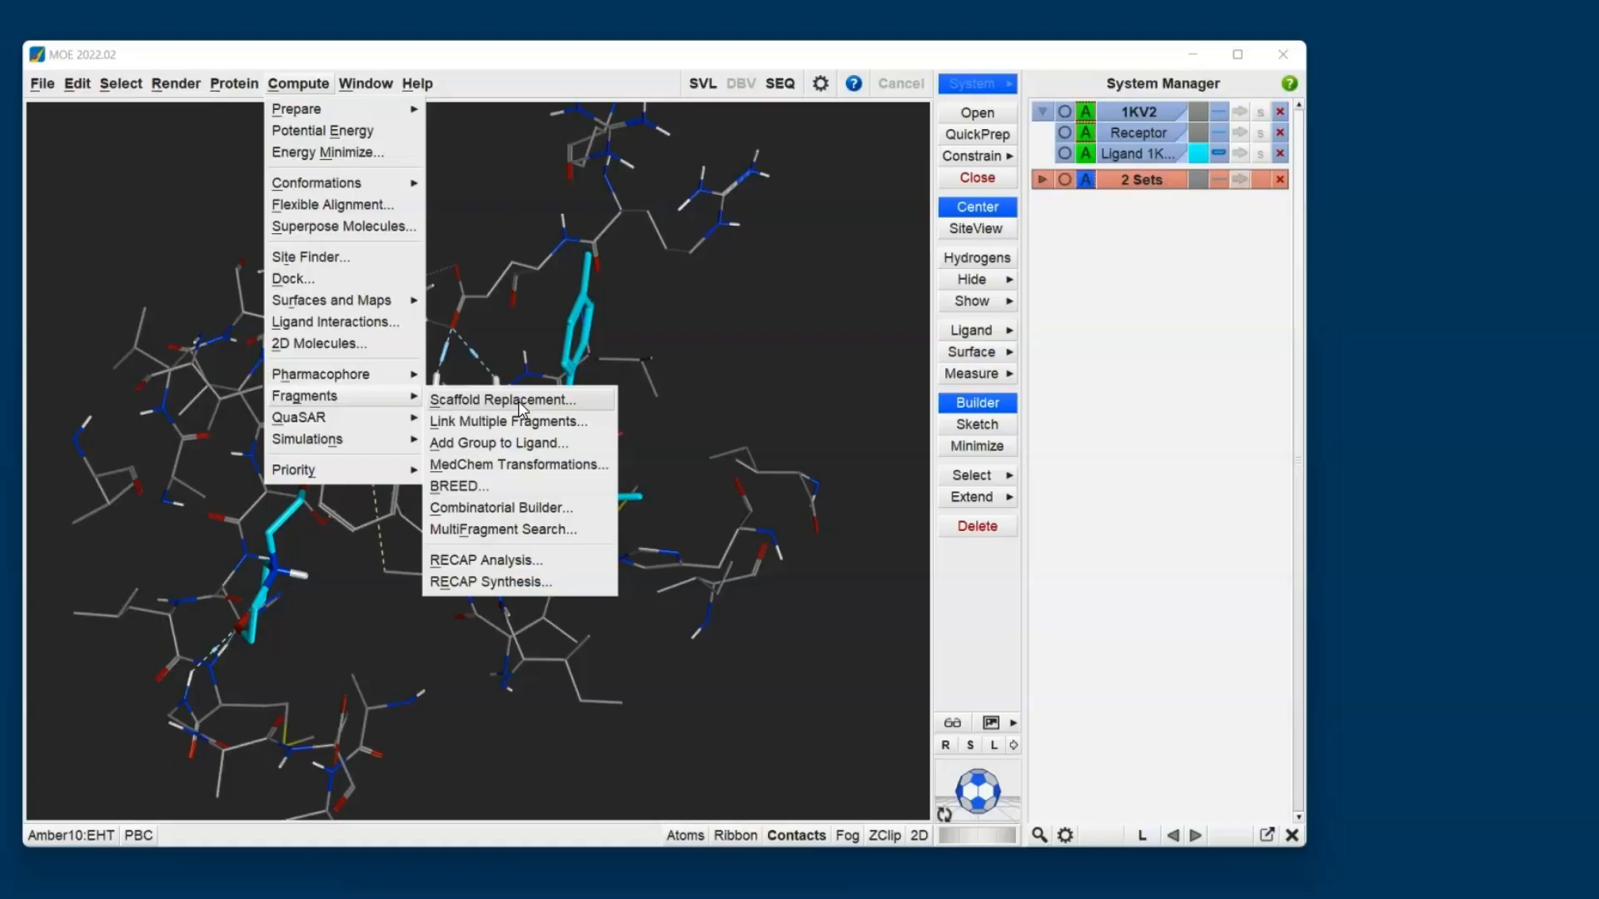
pyautogui.click(517, 464)
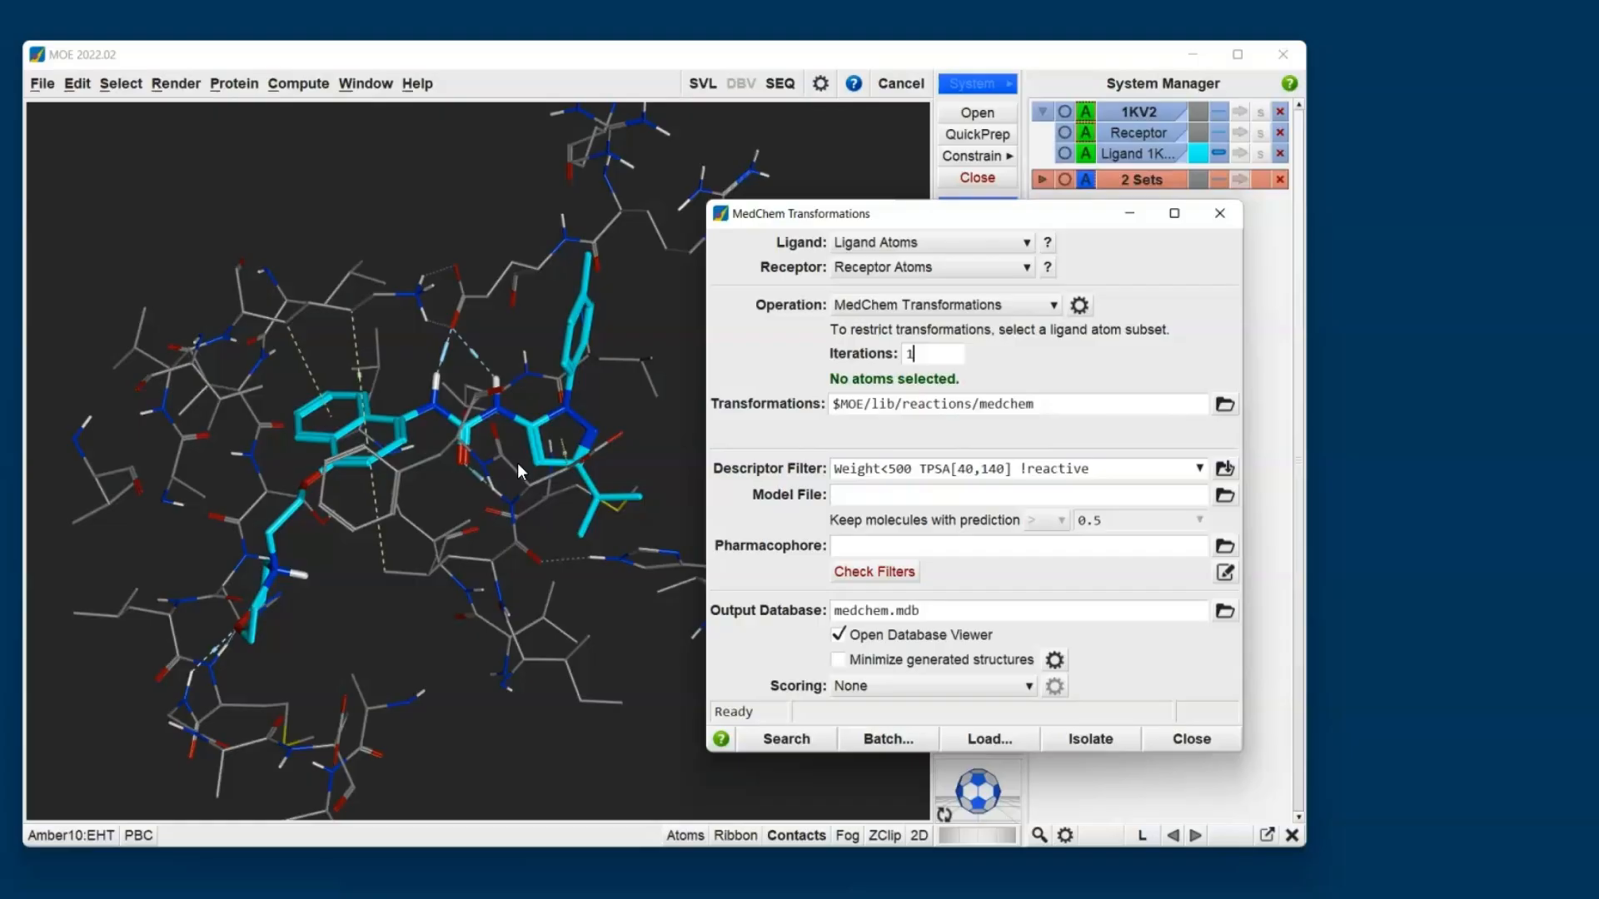
# - Review the MedChem Transformations ligand and receptor definitions, available operations, filters and output settings
pyautogui.click(1049, 243)
pyautogui.click(1050, 268)
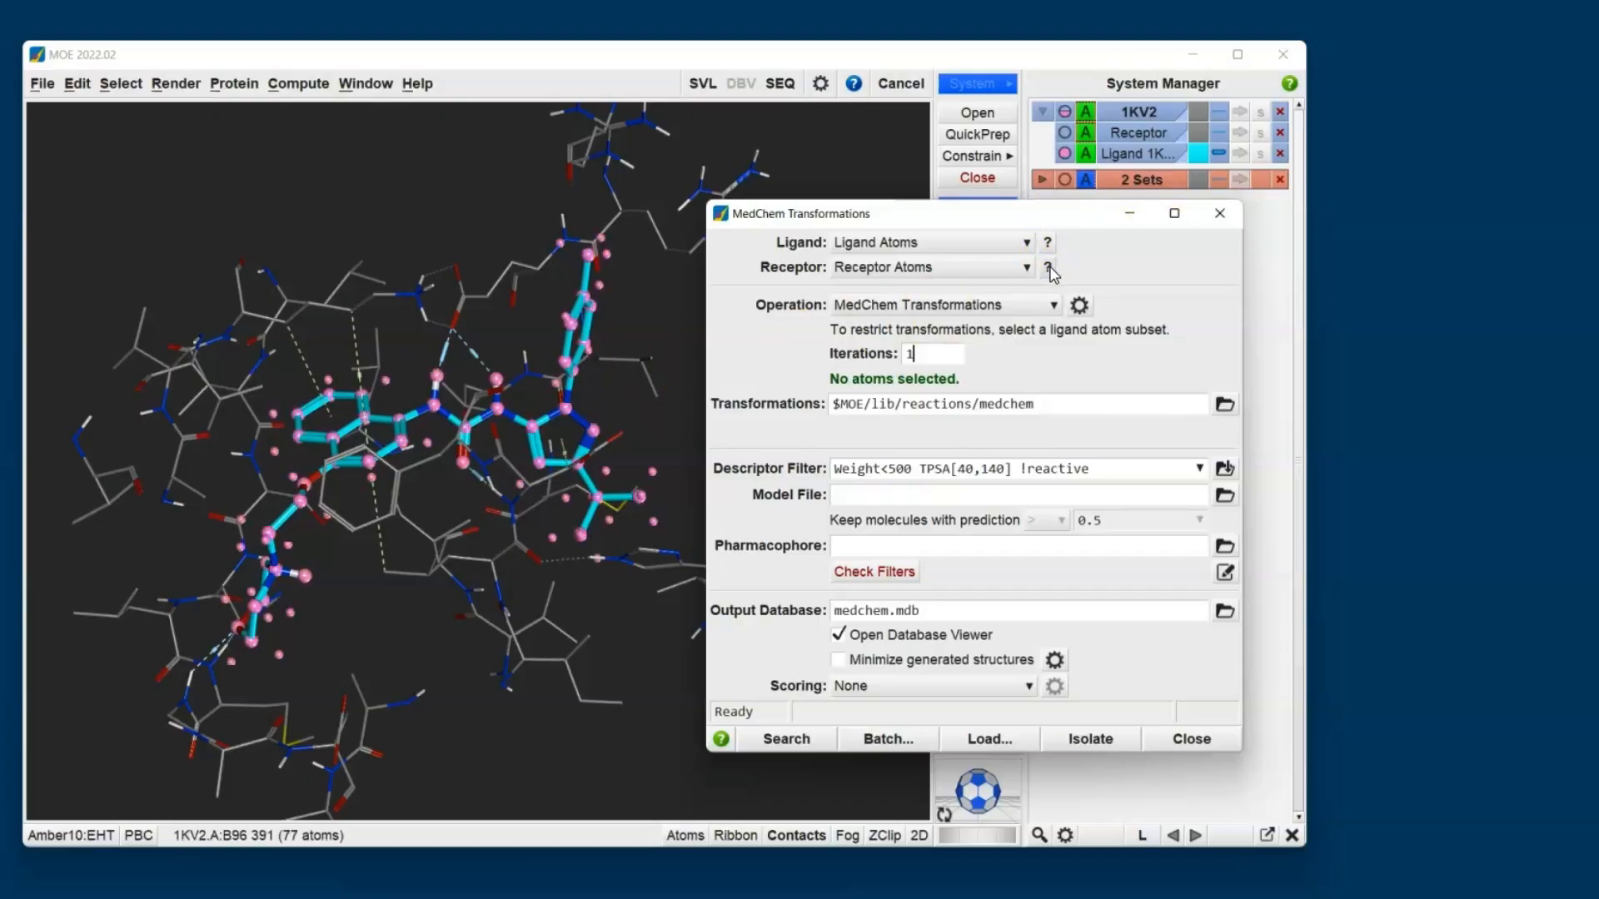
pyautogui.click(874, 315)
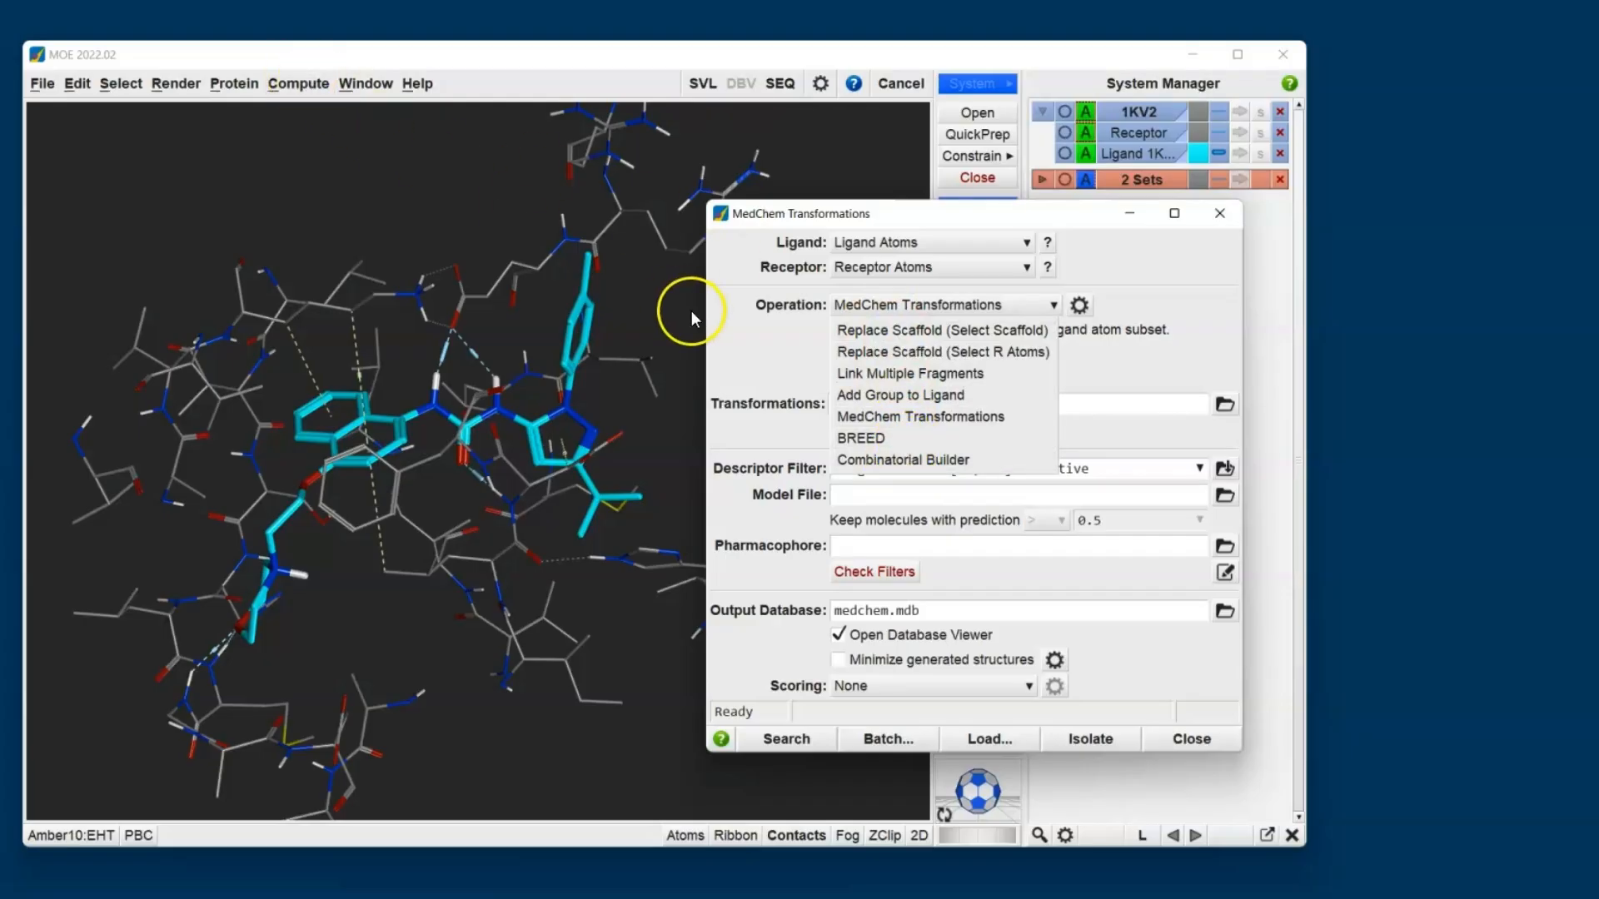
pyautogui.click(776, 351)
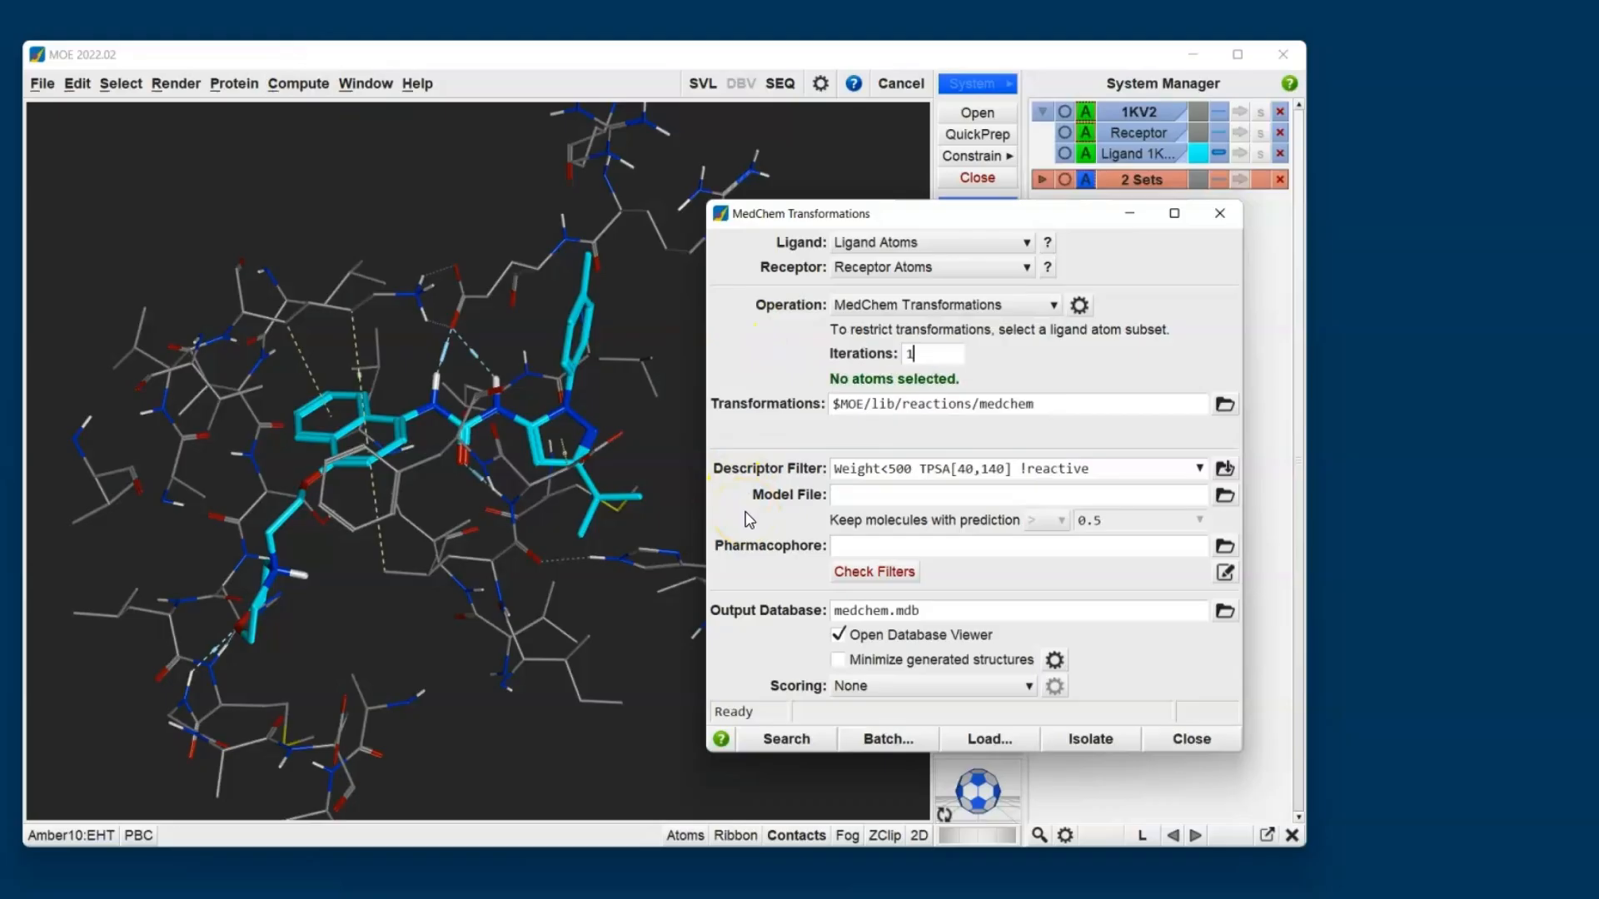
pyautogui.click(752, 566)
pyautogui.click(795, 638)
# - Select the tolyl ring, pyrazole and tert-butyl portion of the ligand in its 2D depiction to restrict the transformations
pyautogui.moveTo(895, 218); pyautogui.dragTo(1227, 271)
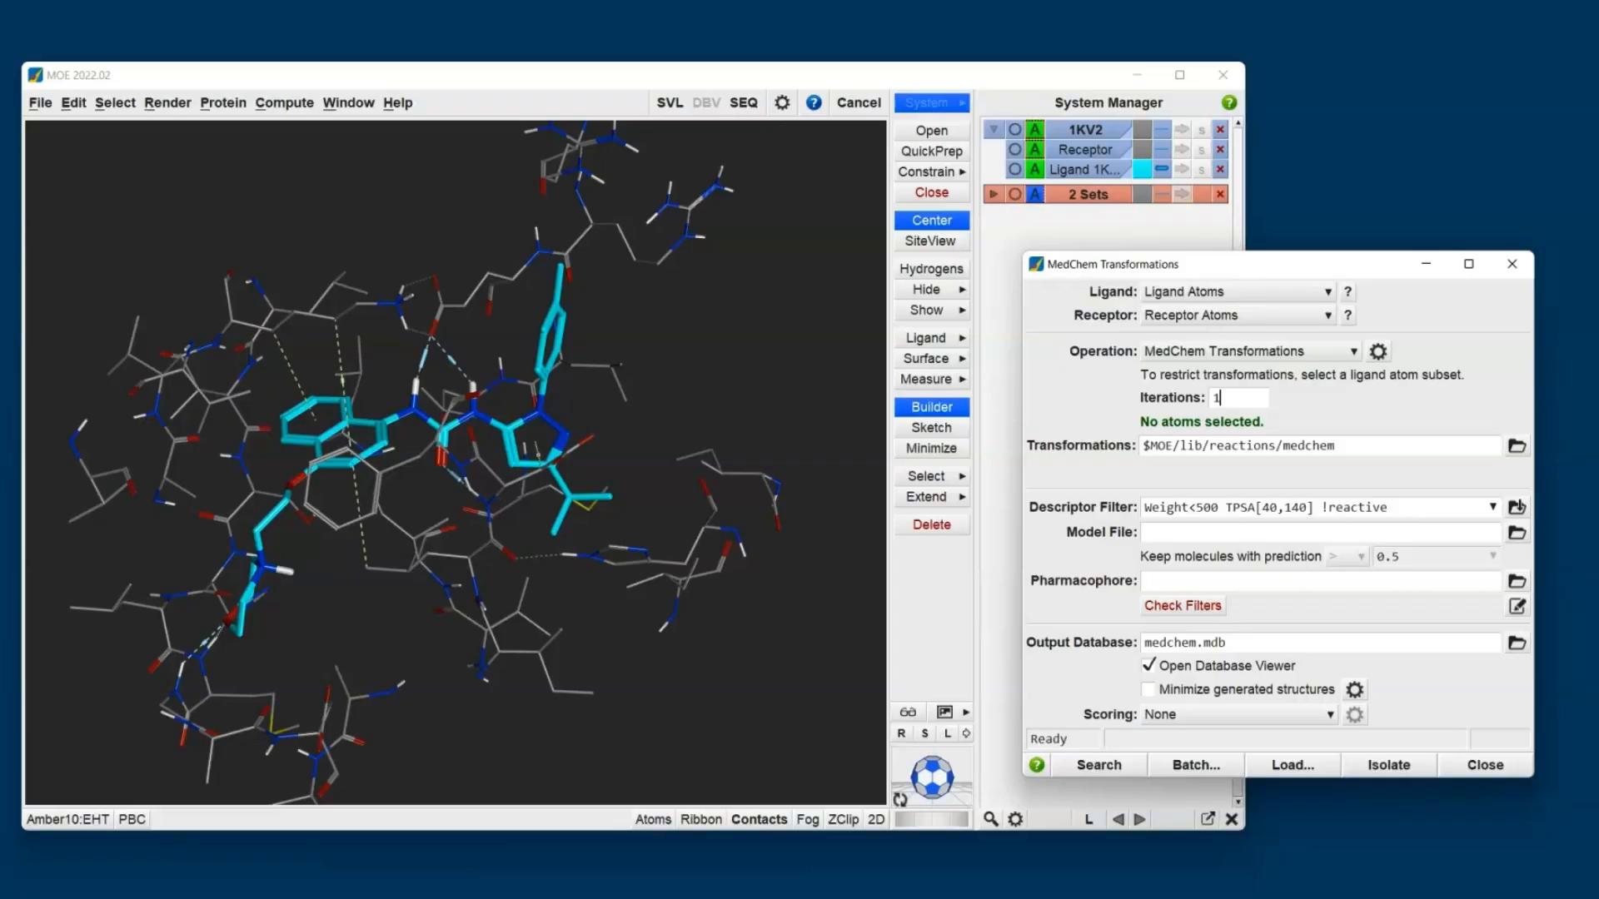
pyautogui.click(875, 820)
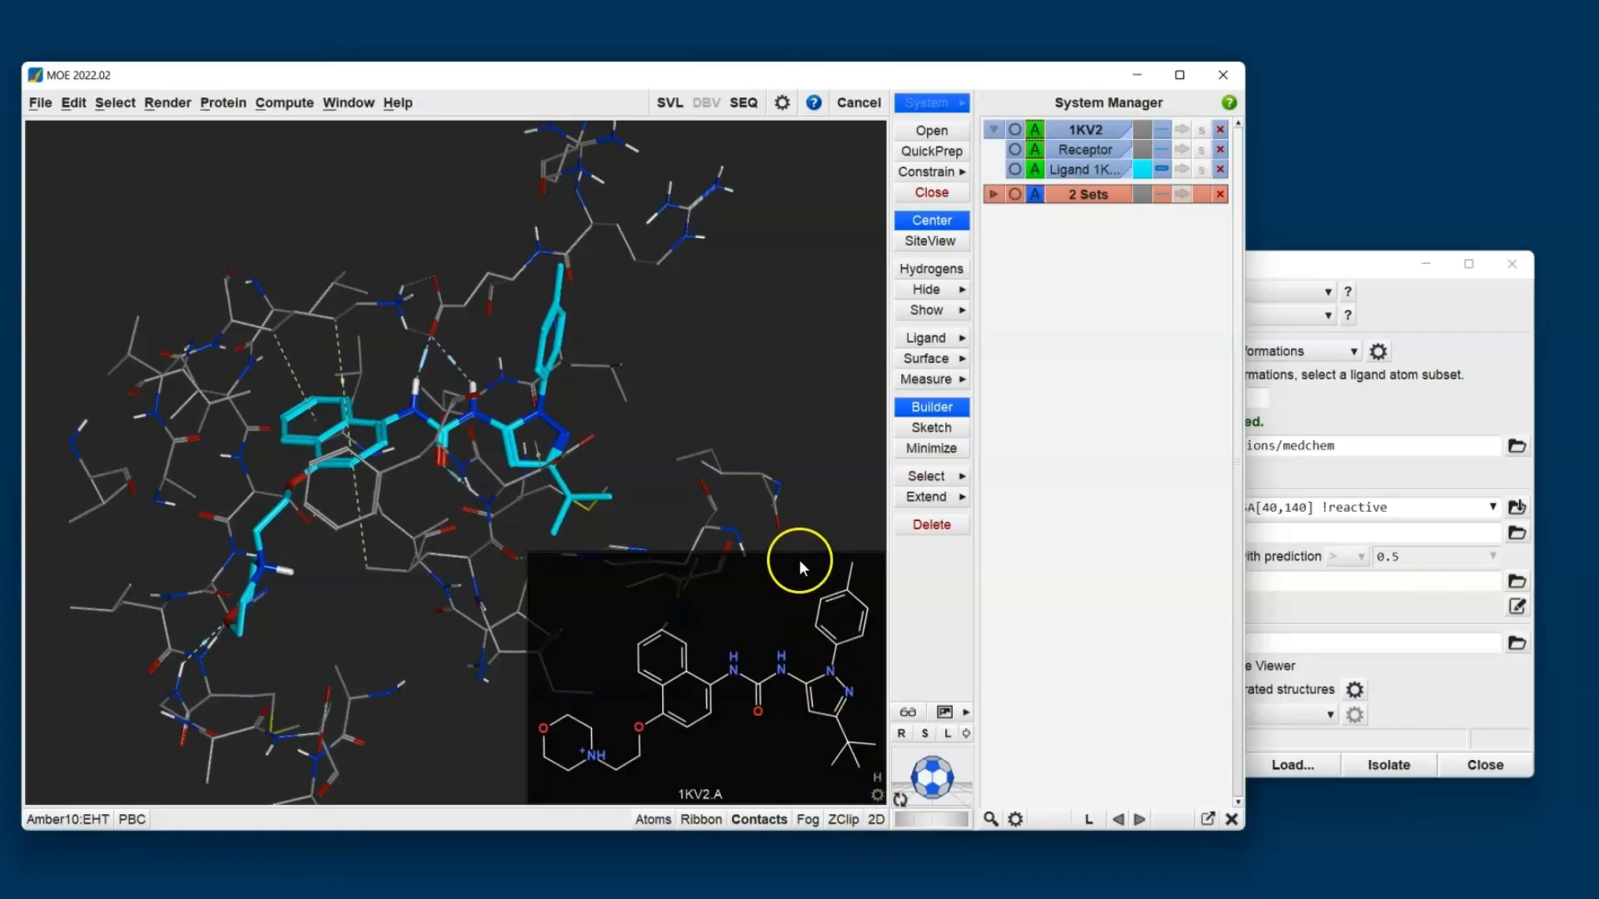
pyautogui.moveTo(799, 558); pyautogui.dragTo(882, 781)
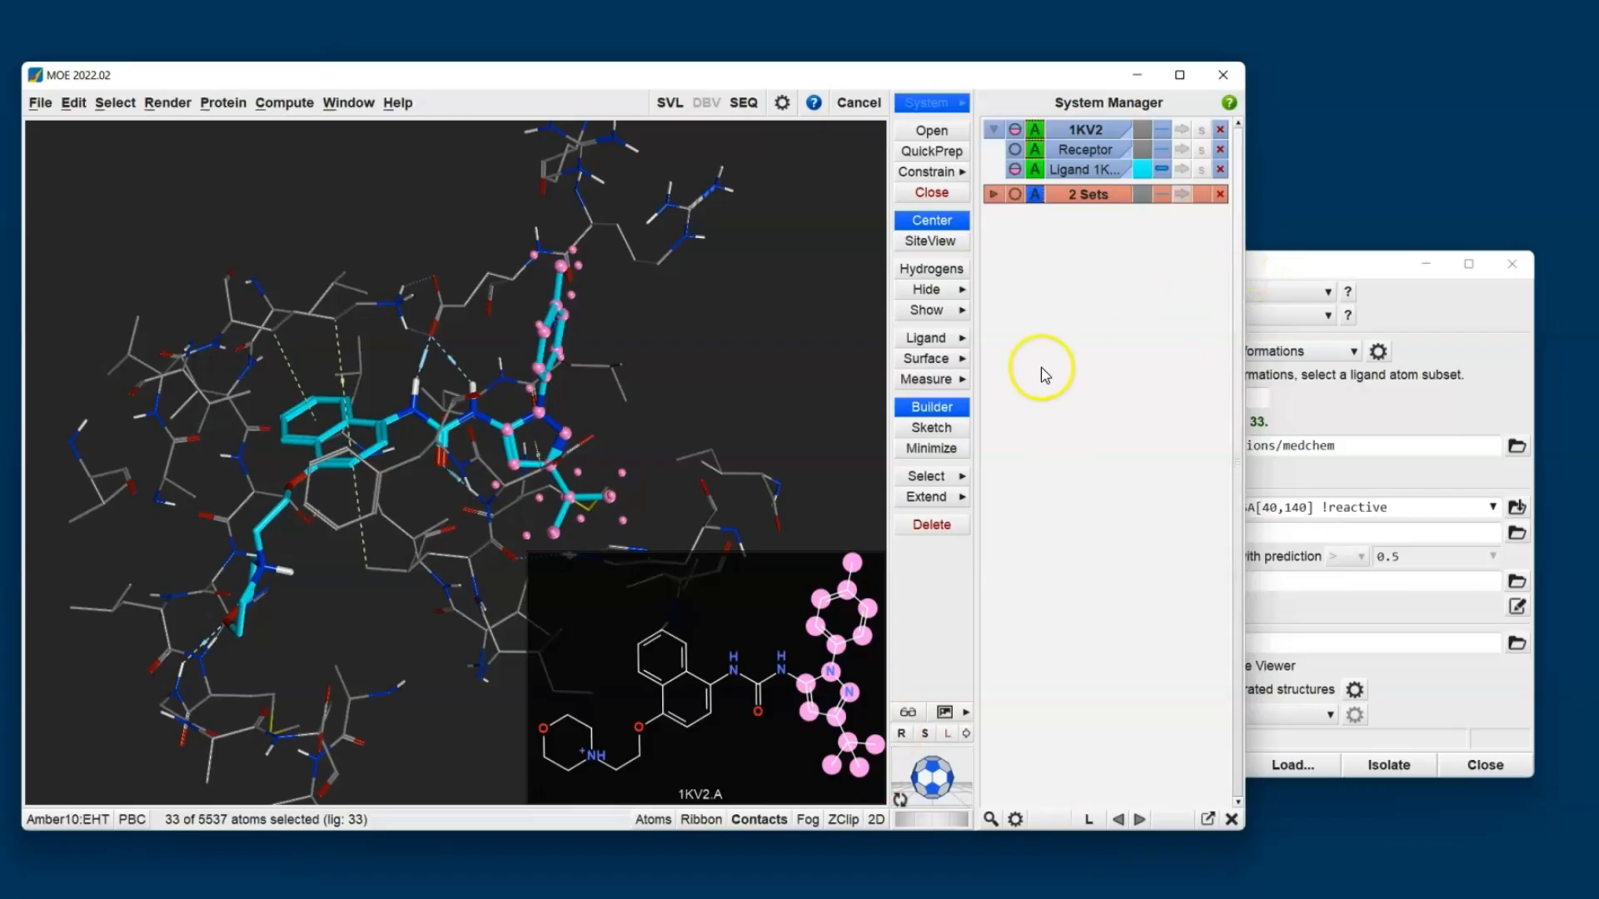
pyautogui.click(876, 819)
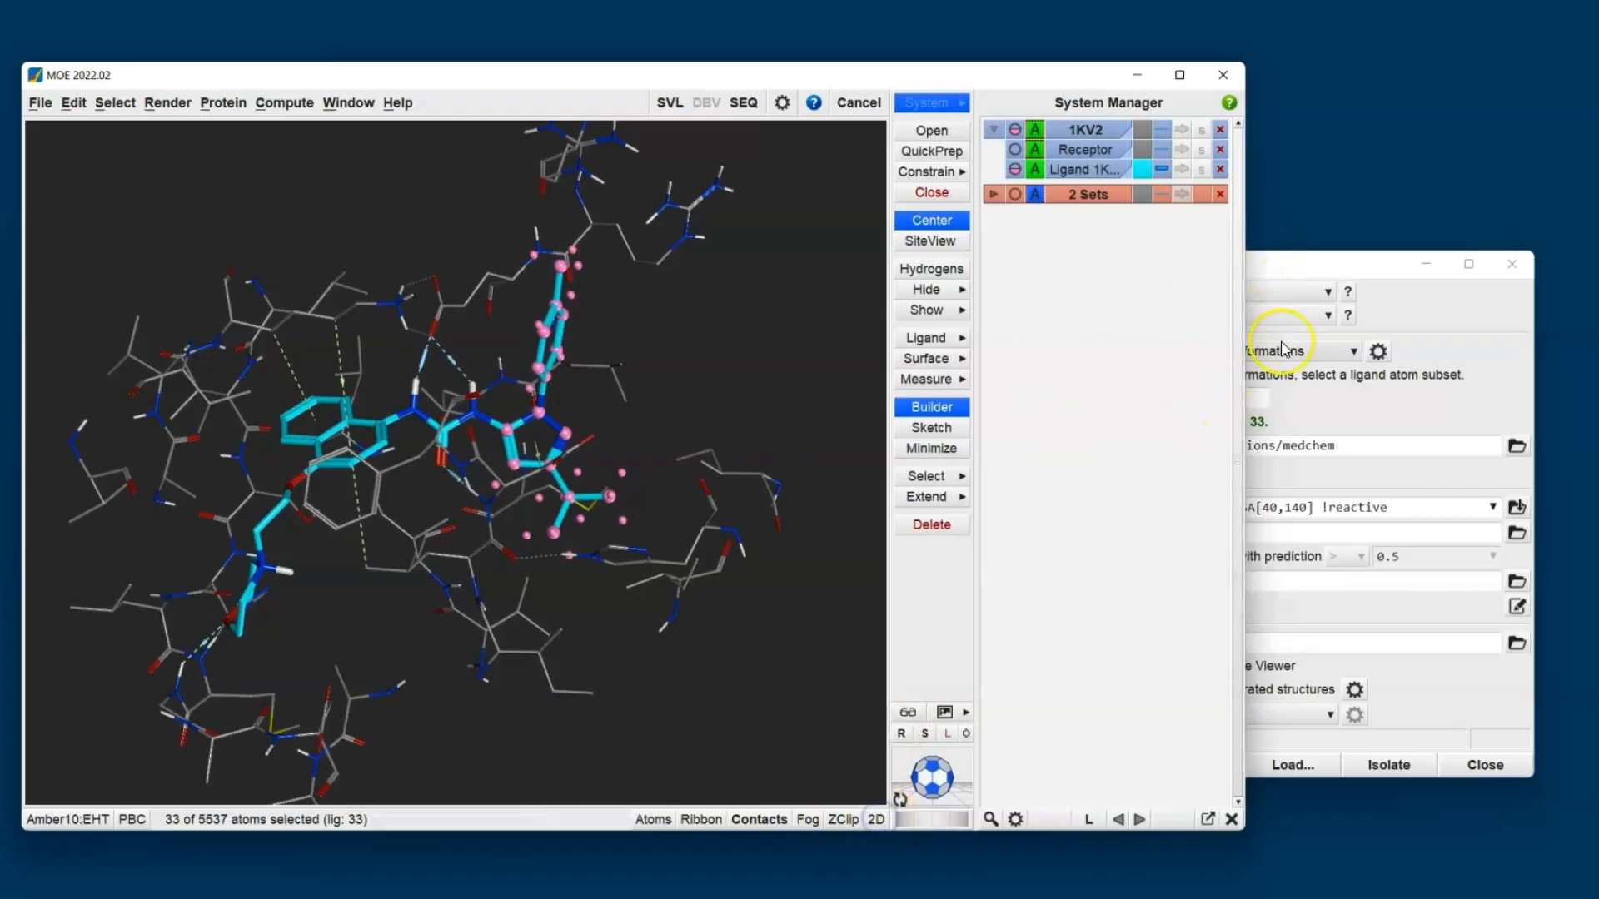
# - Check the ligand against the filters and set the descriptor filter's weight limit to Weight<600
pyautogui.click(1296, 265)
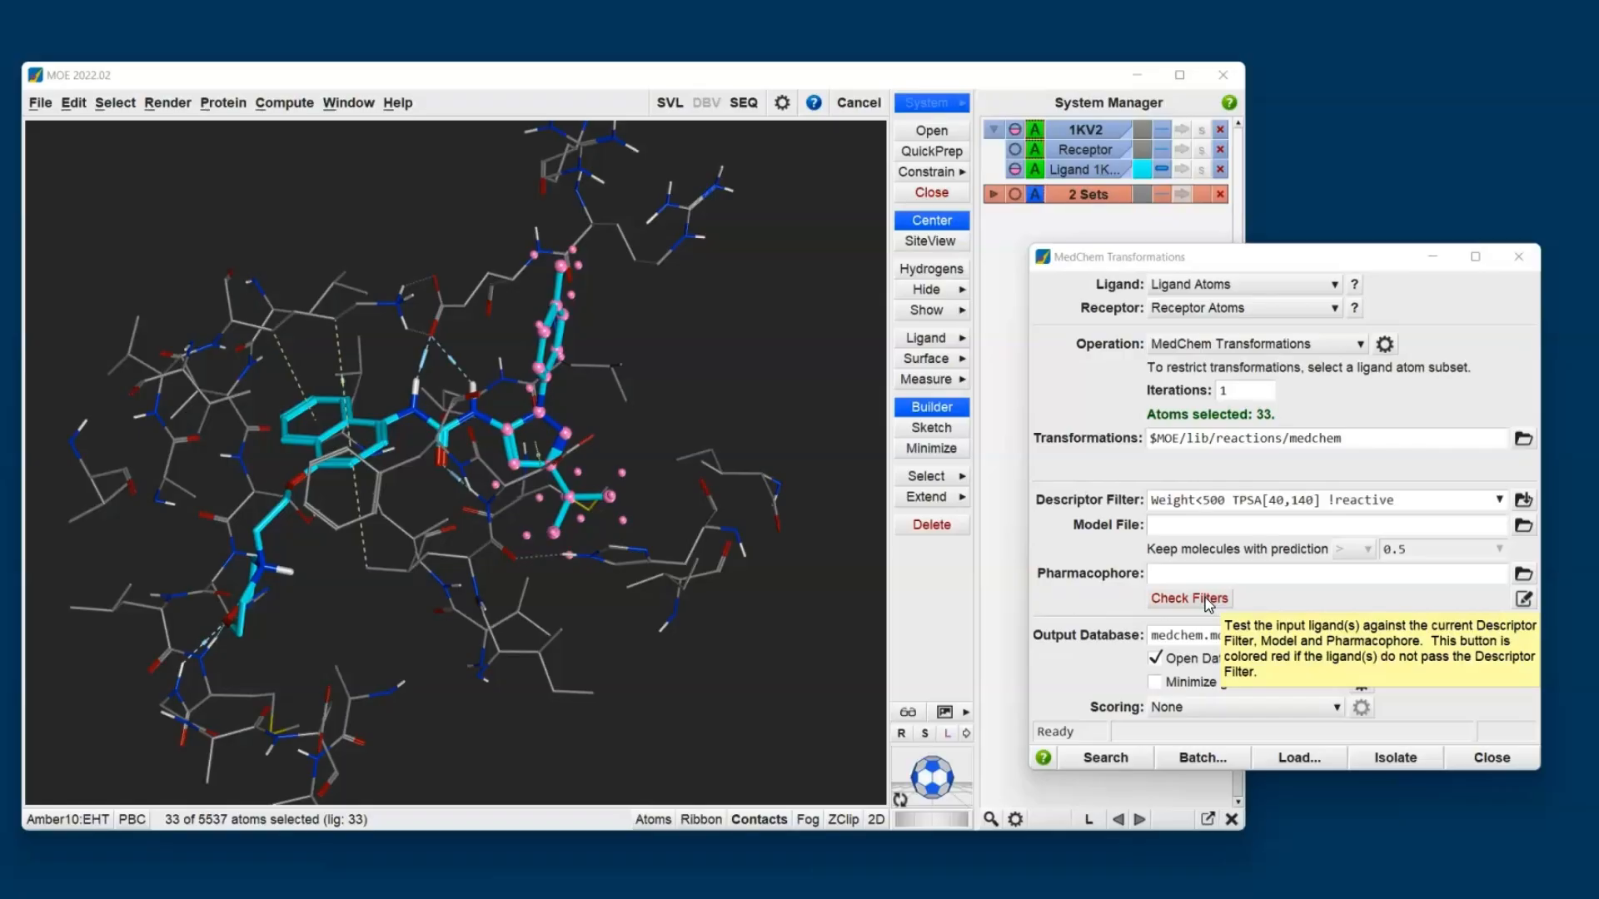
pyautogui.click(1206, 600)
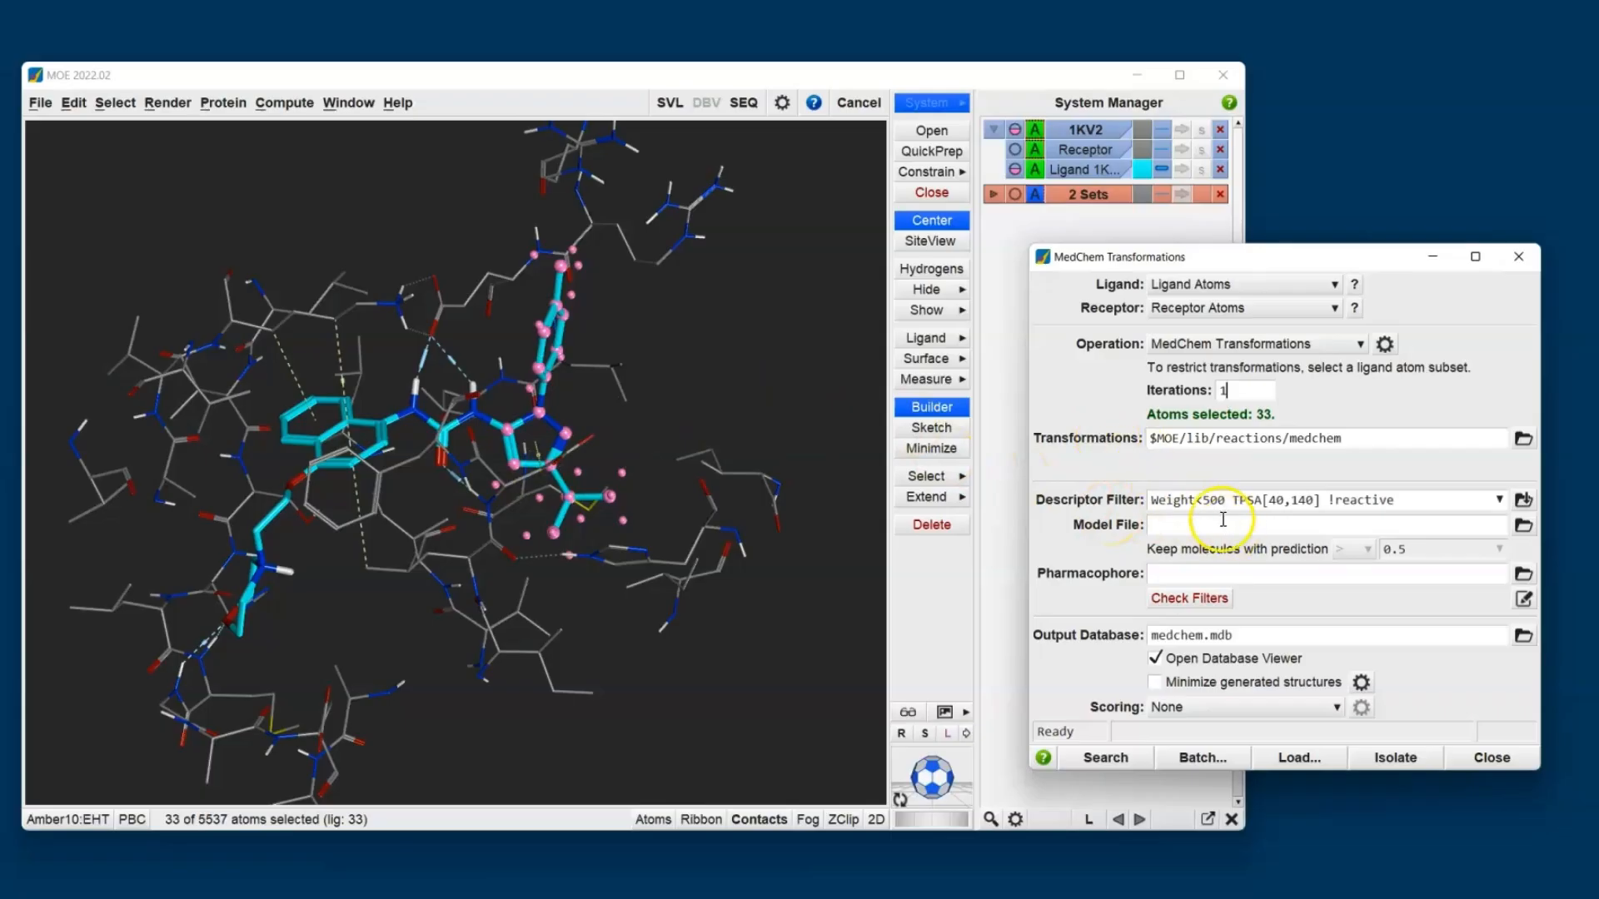
pyautogui.click(1204, 500)
pyautogui.press('Delete')
pyautogui.write('6')
# - Run the MedChem Transformations search with minimization of generated structures enabled and GBVI/WSA dG scoring
pyautogui.click(1161, 686)
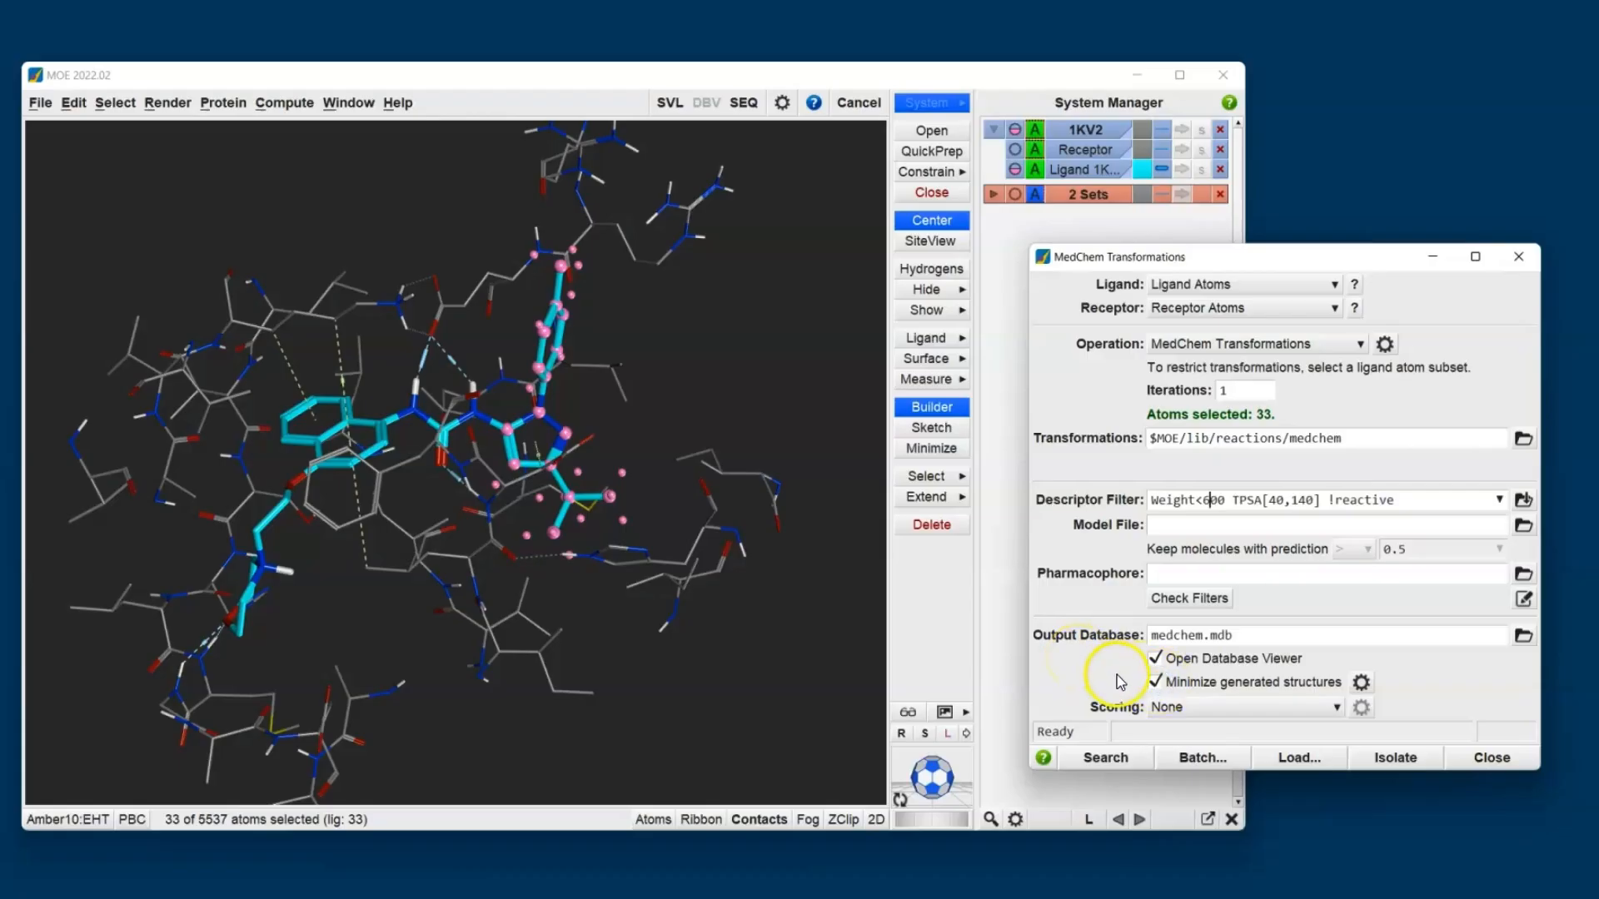
pyautogui.click(1201, 708)
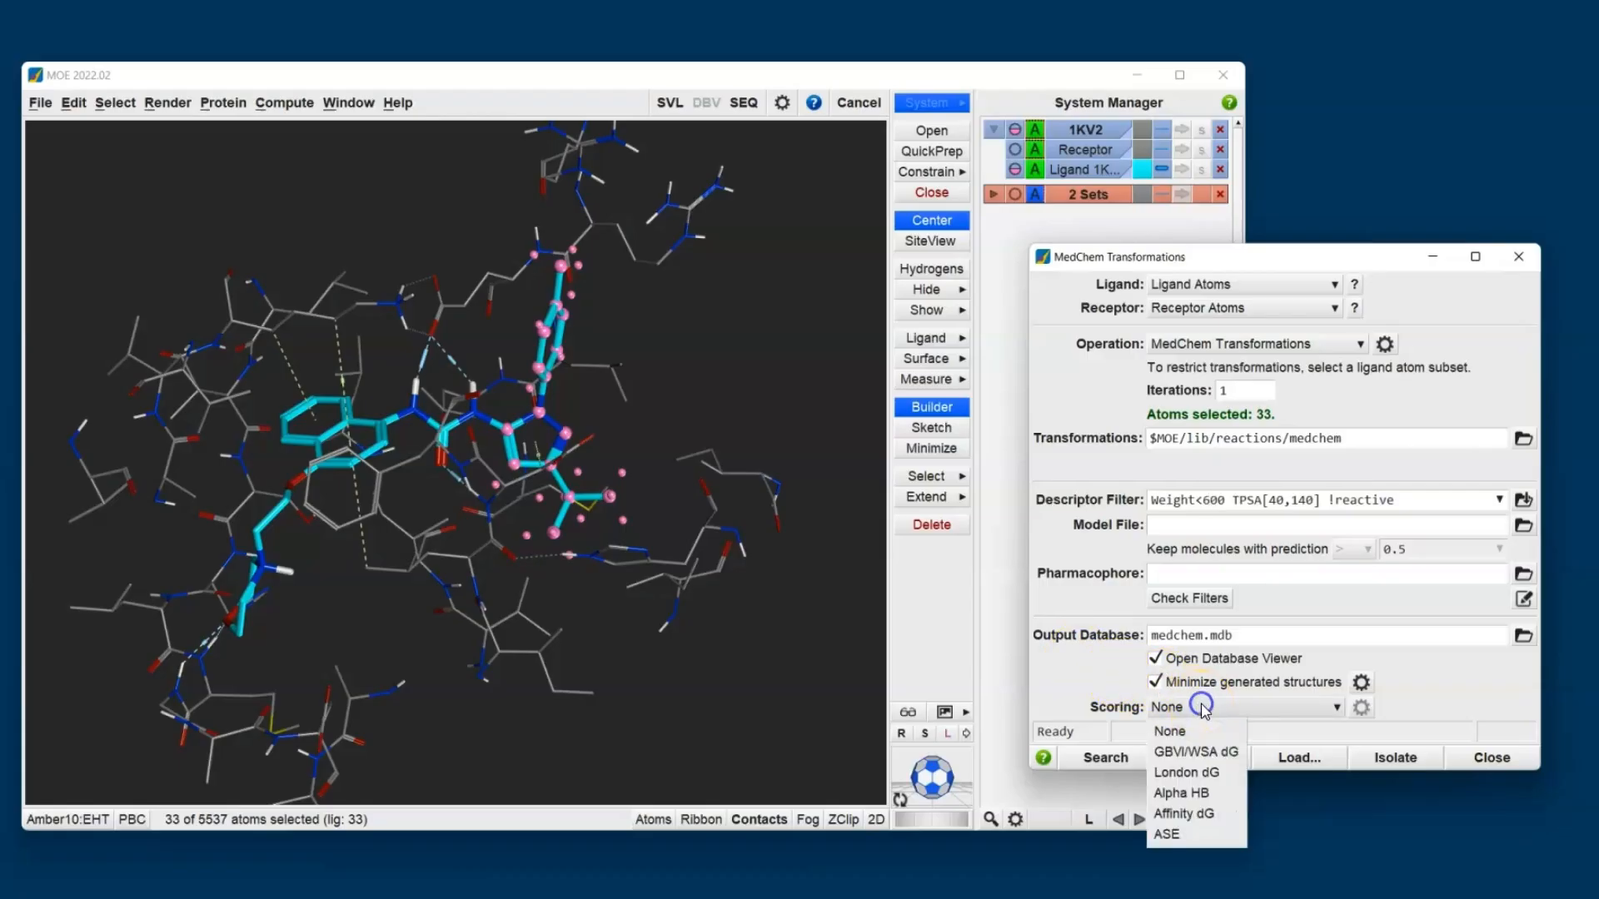
pyautogui.click(1206, 754)
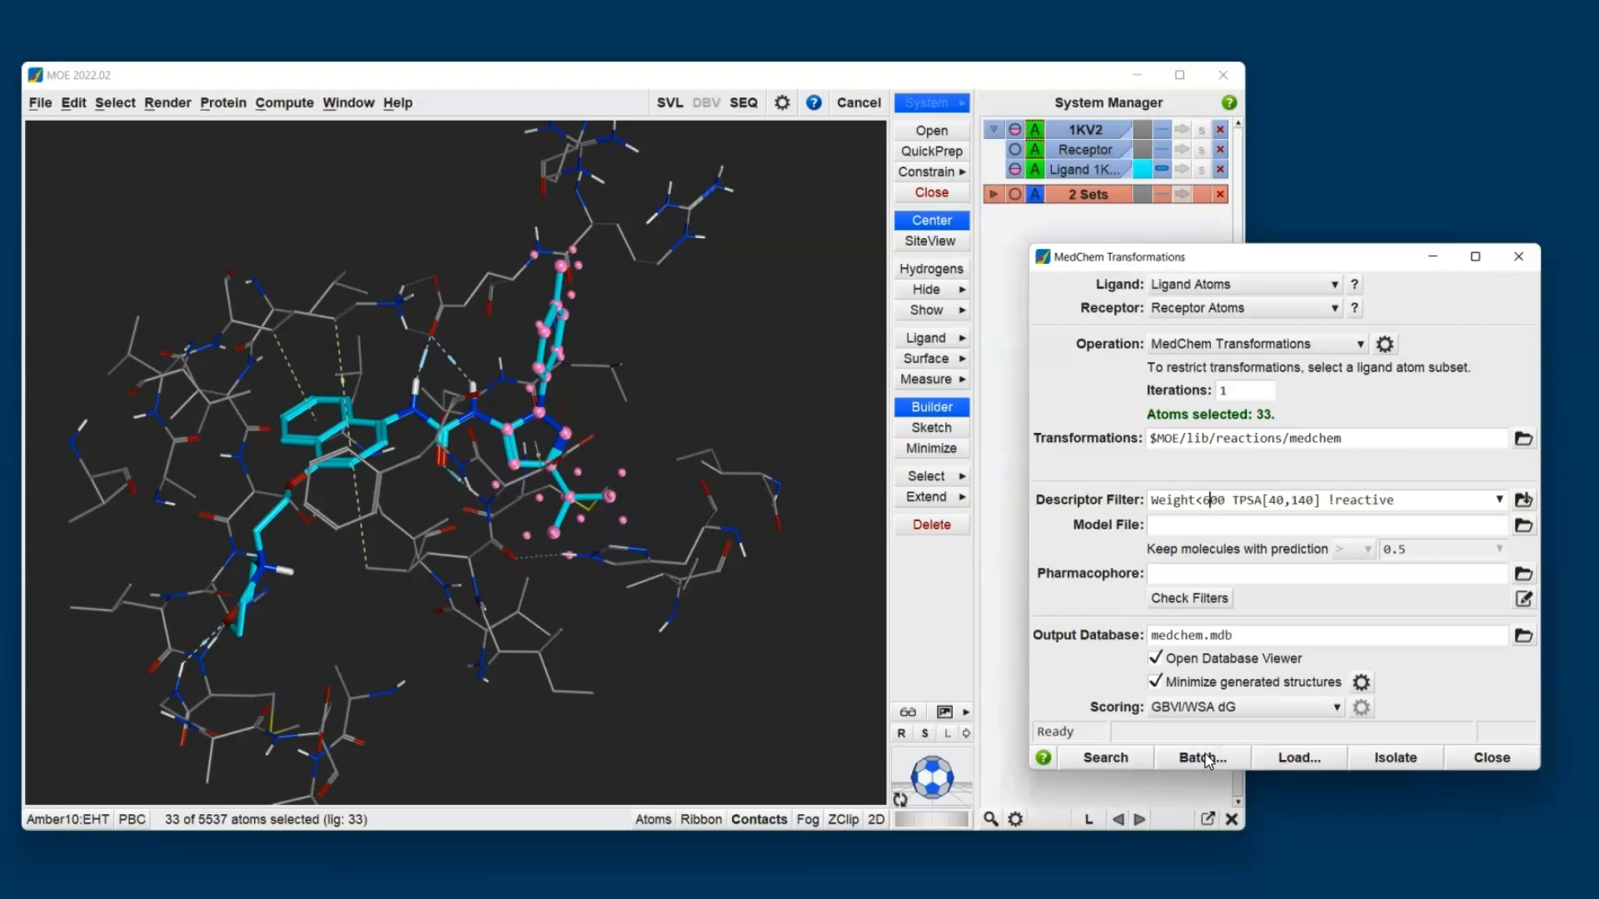
pyautogui.click(1195, 759)
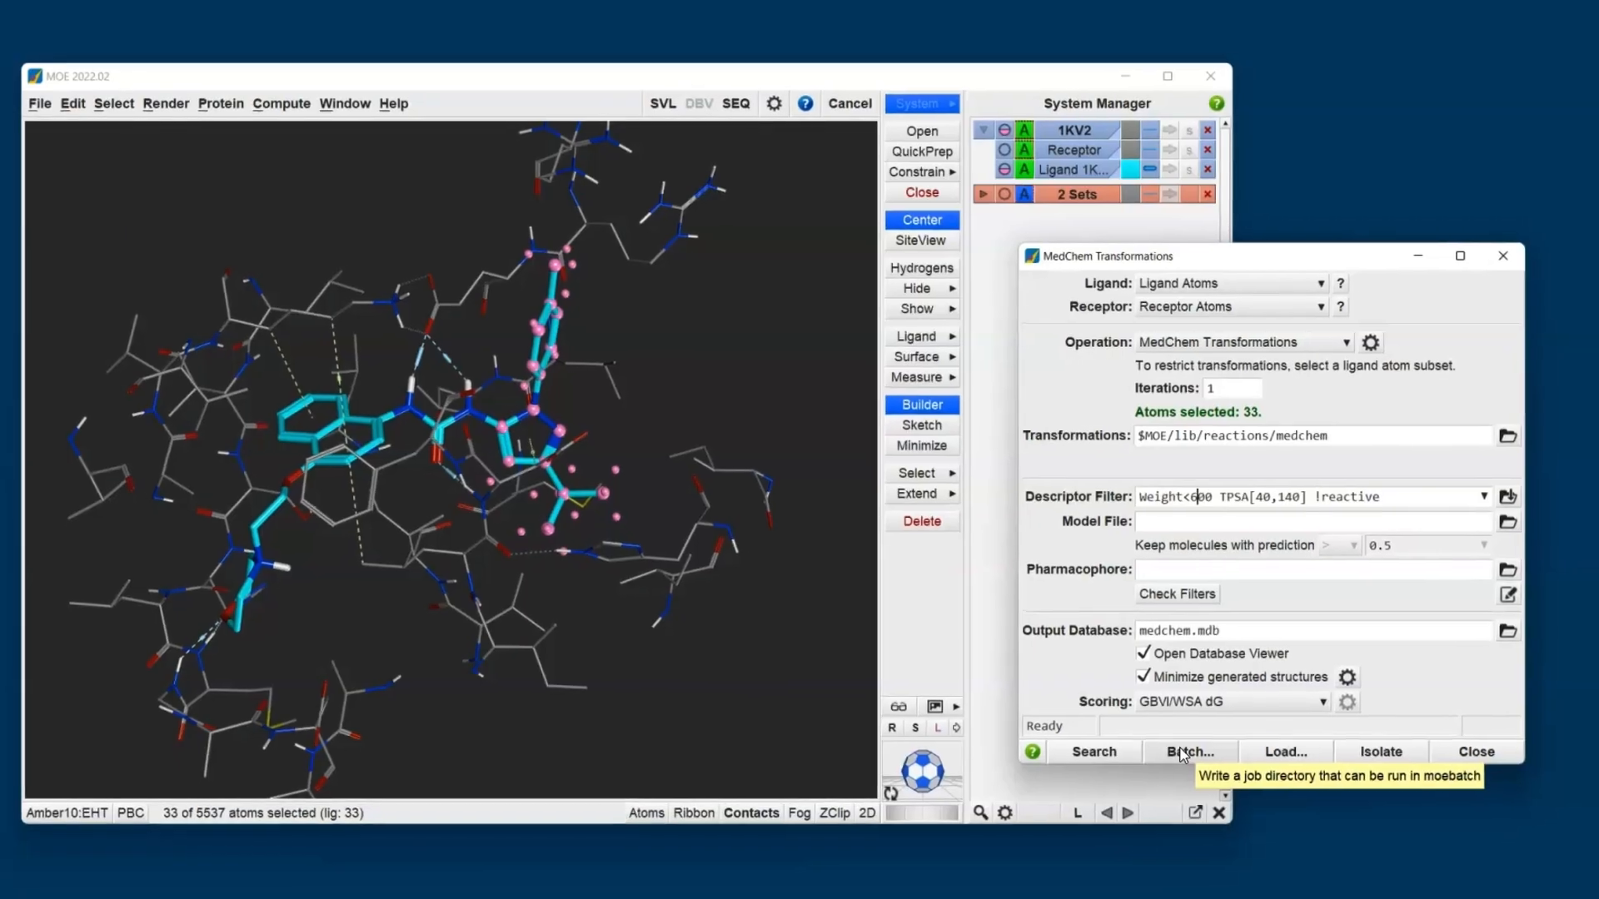
pyautogui.click(1105, 758)
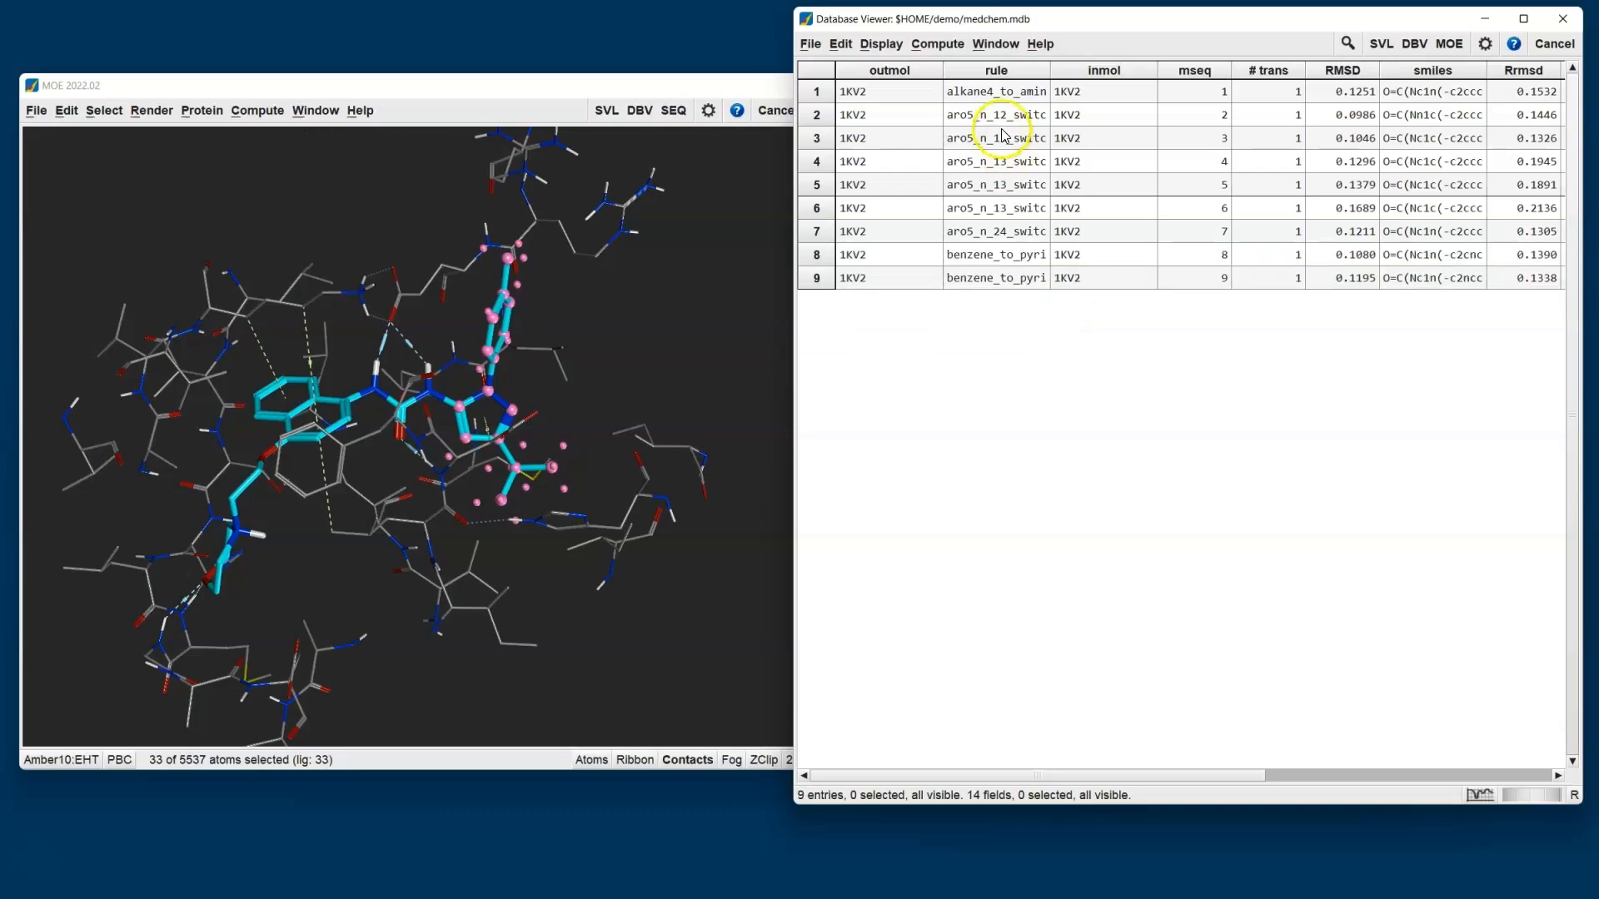
pyautogui.click(947, 45)
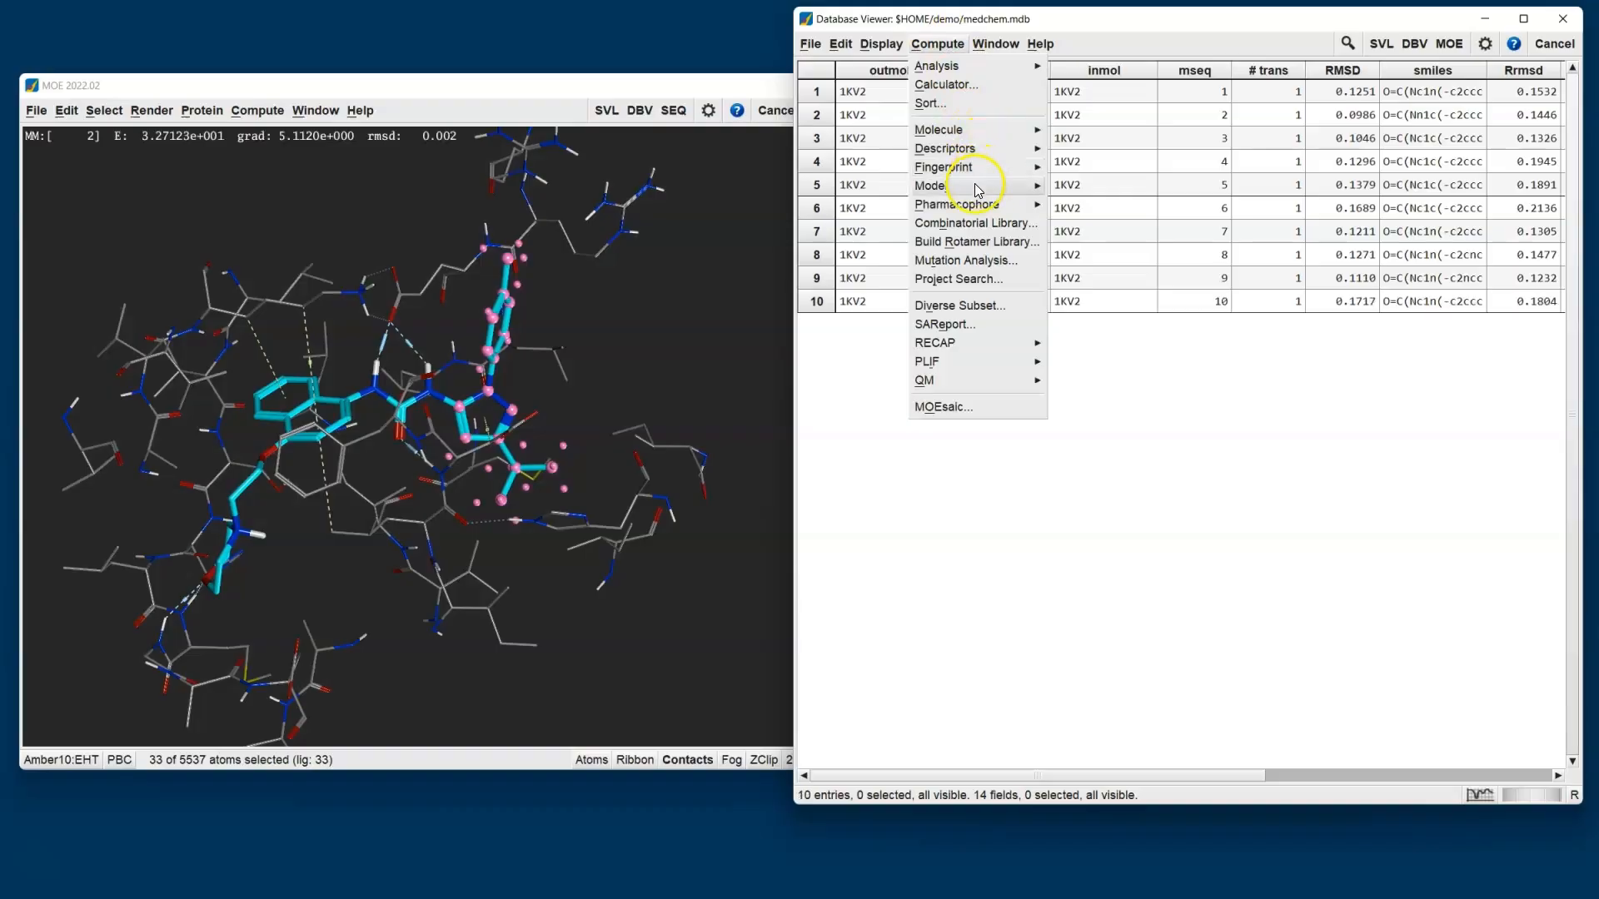
pyautogui.moveTo(976, 186)
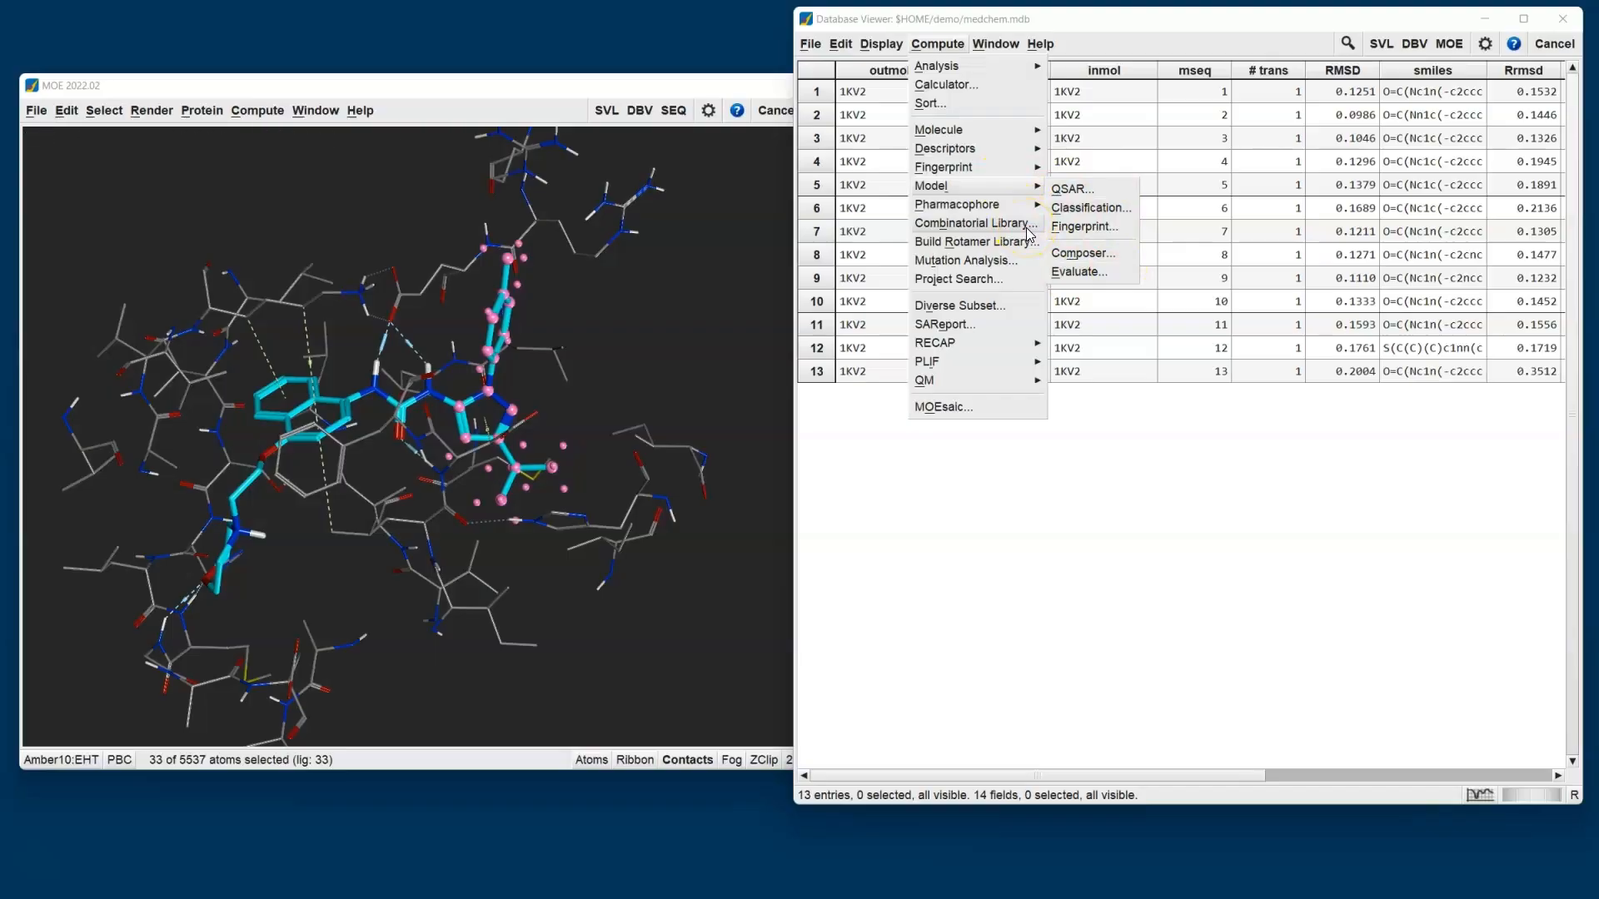
pyautogui.click(1079, 21)
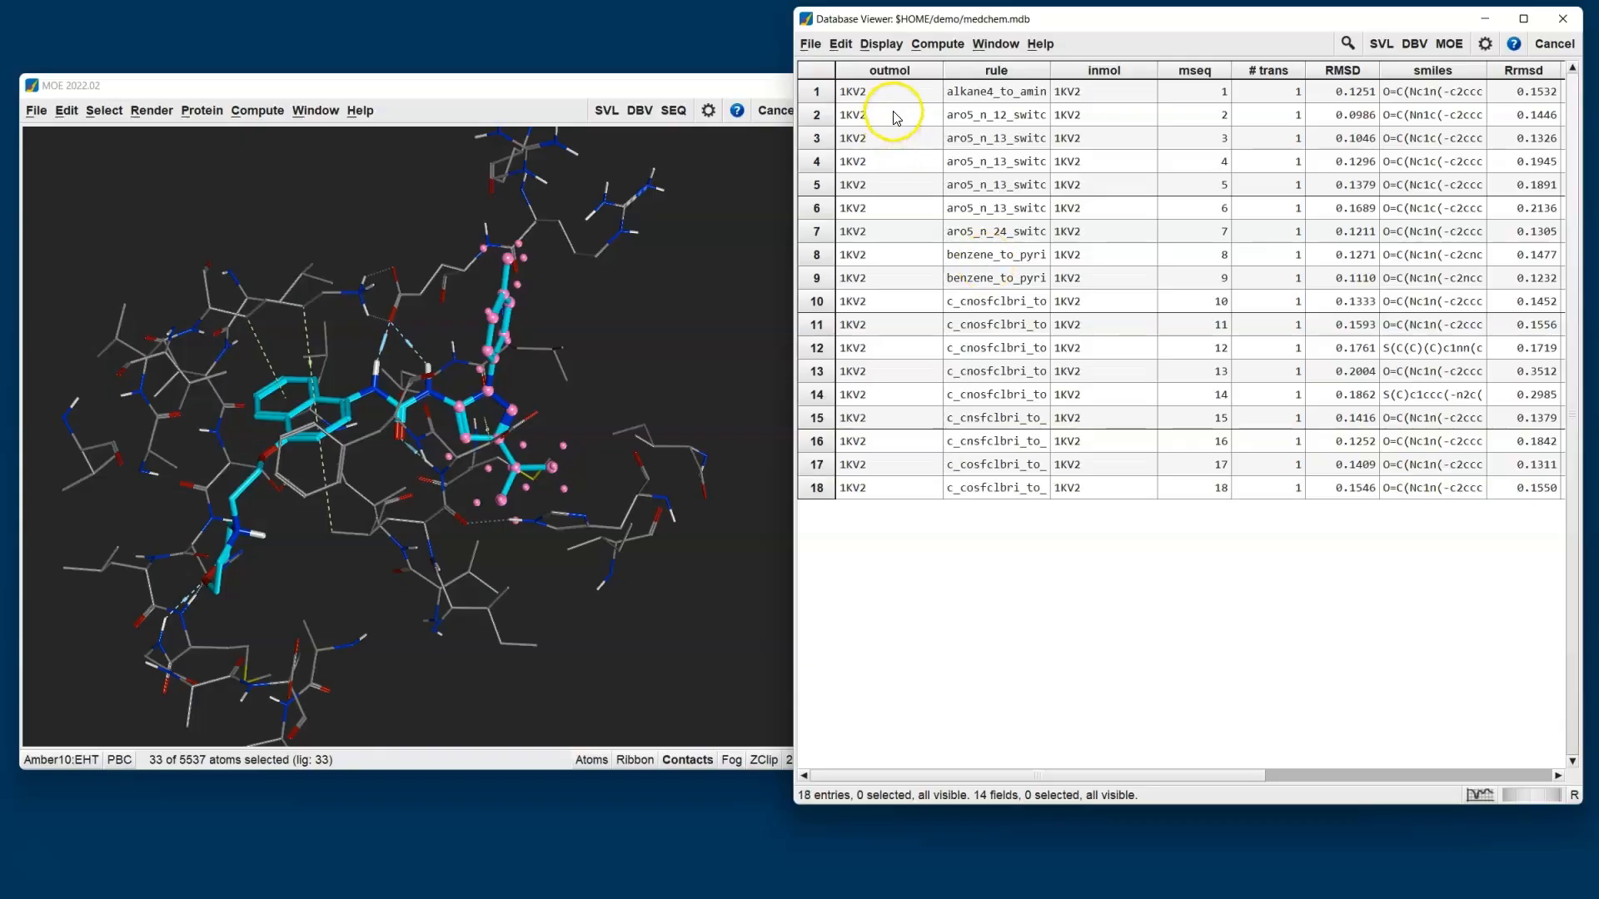
# - Enlarge the outmol cells to inspect and rotate the generated structures, restore the compact table and check the search progress
pyautogui.moveTo(898, 95); pyautogui.dragTo(1134, 315)
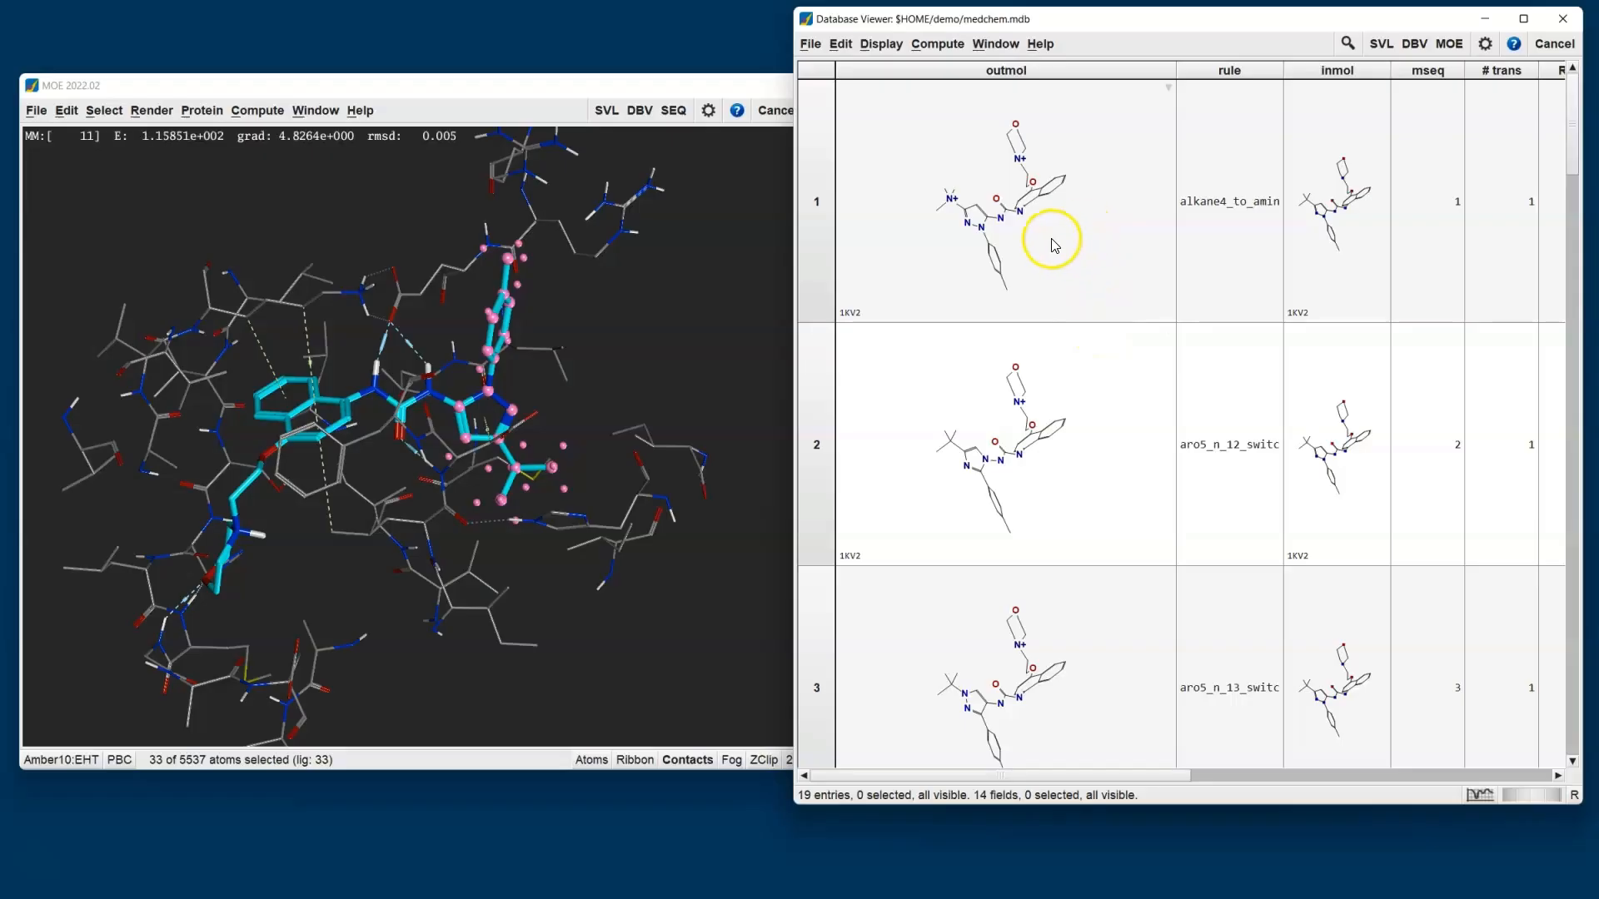
pyautogui.moveTo(1052, 240)
pyautogui.mouseDown()
pyautogui.moveTo(1124, 257)
pyautogui.moveTo(1057, 255)
pyautogui.mouseUp()
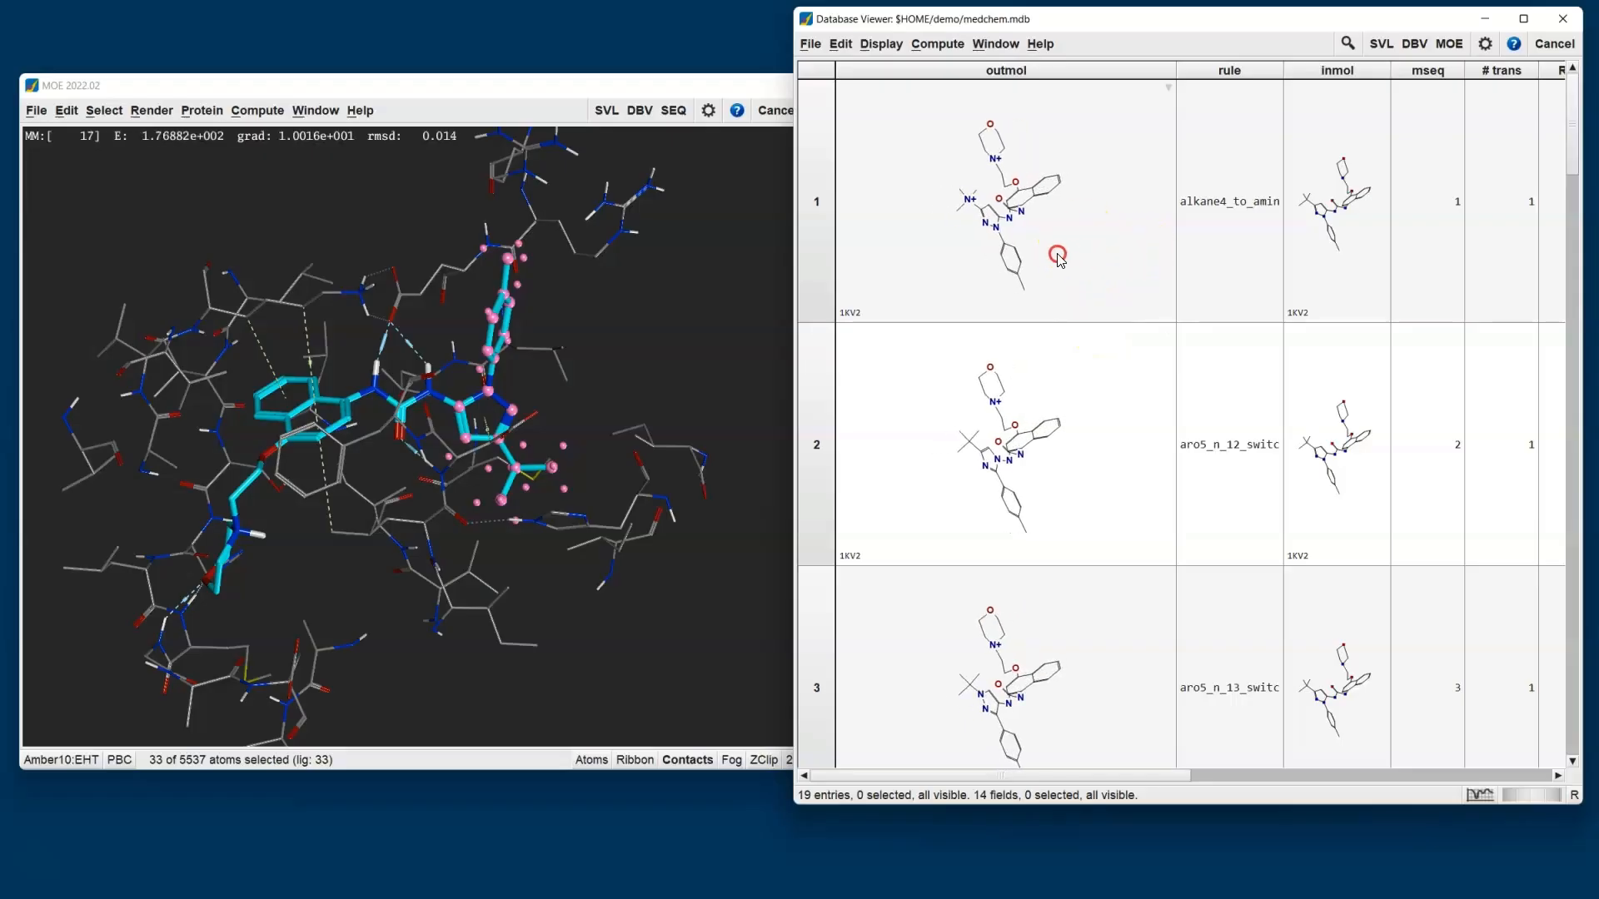
pyautogui.moveTo(1132, 294); pyautogui.dragTo(915, 67)
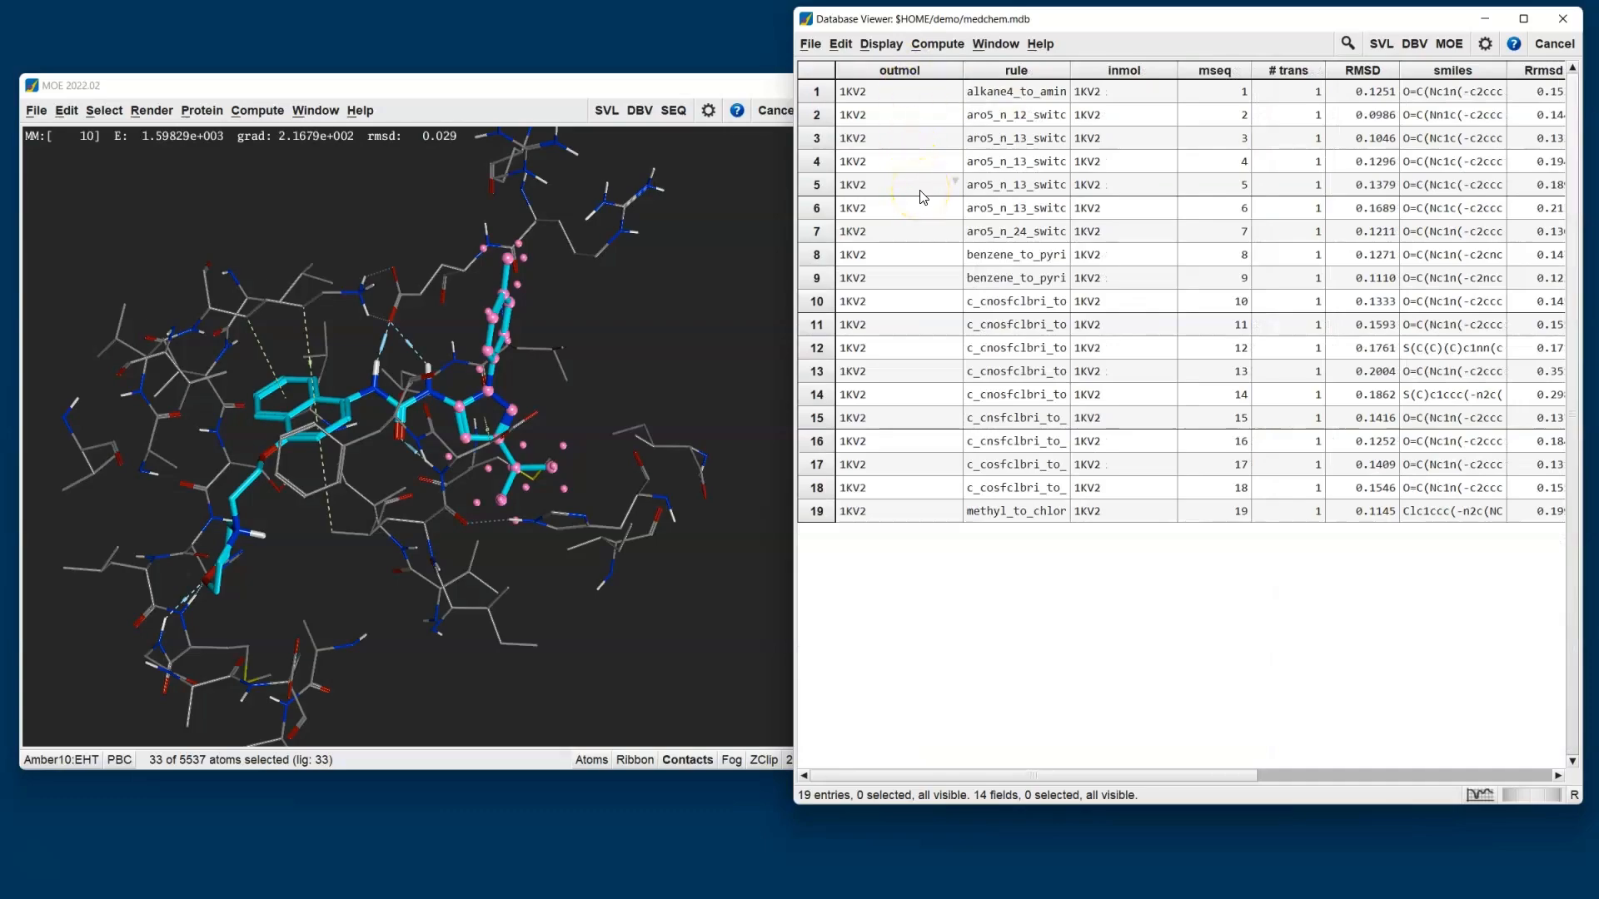
pyautogui.hotkey('alt', 'Tab')
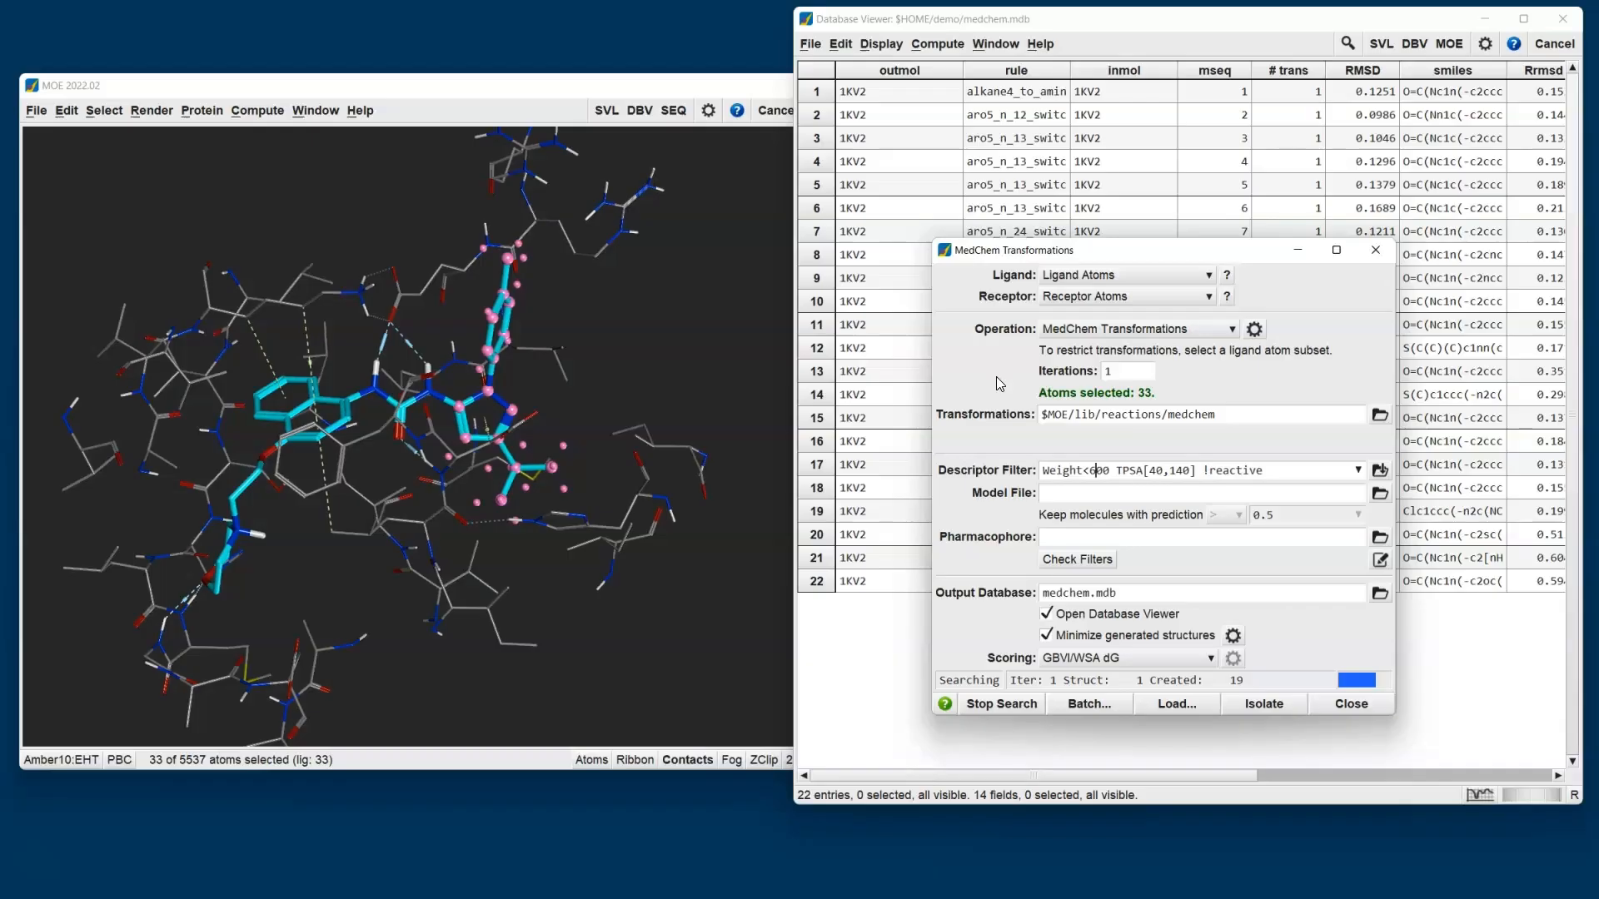
pyautogui.click(964, 26)
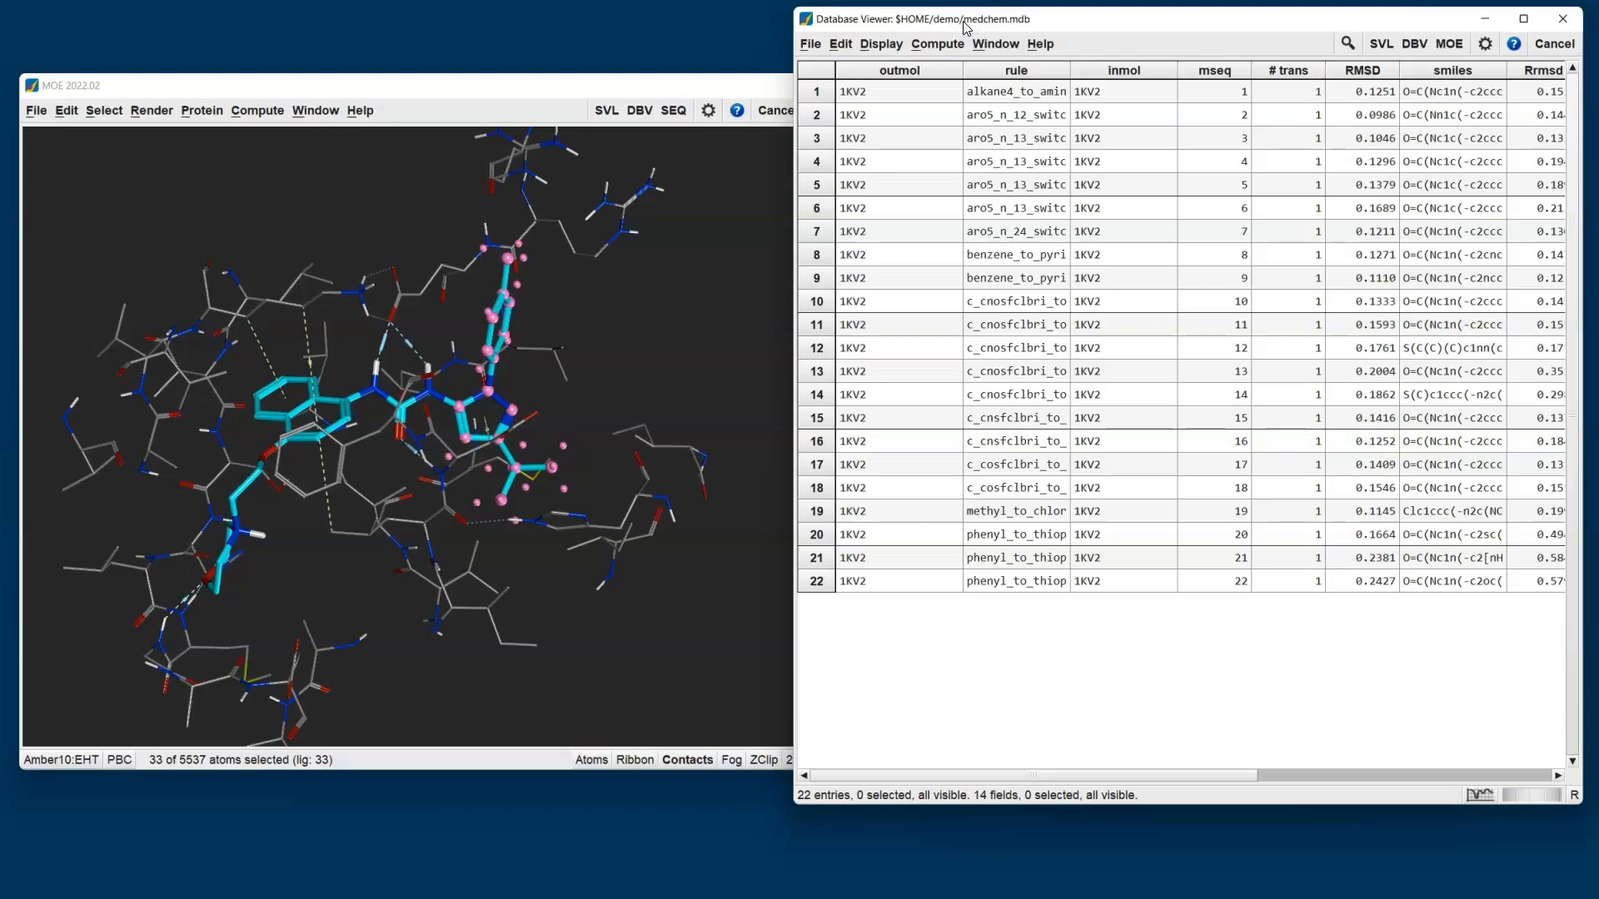
# - View the transformation rule applied to the first entry, and examine the RMSD, GBVI/WSA dG and descriptor columns of the results
pyautogui.doubleClick(1010, 90)
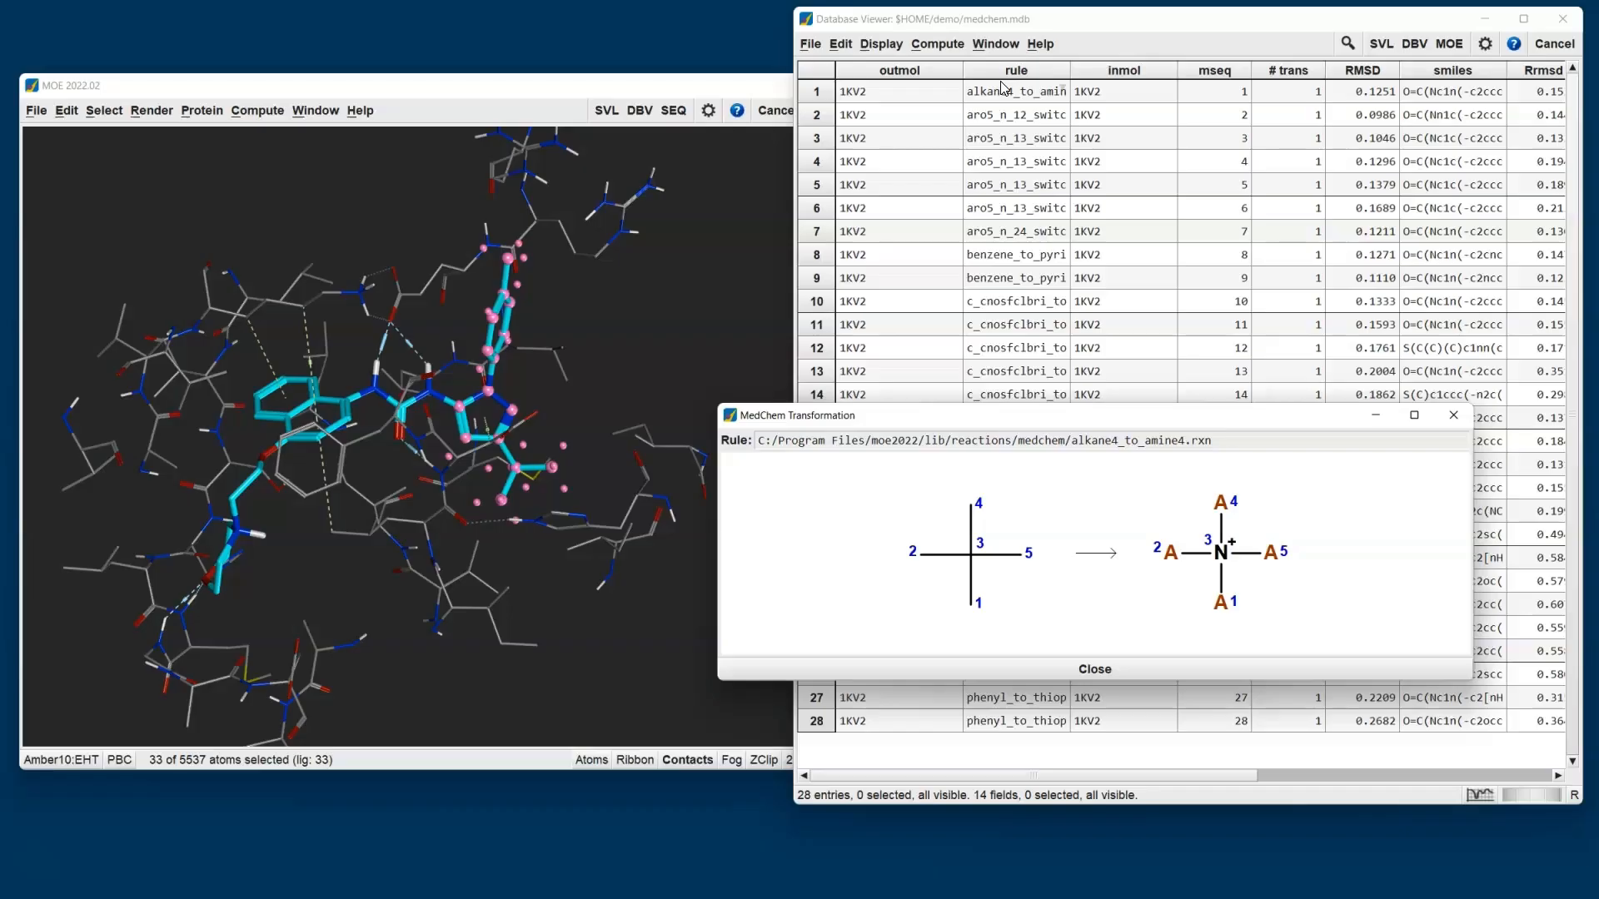
pyautogui.click(1450, 415)
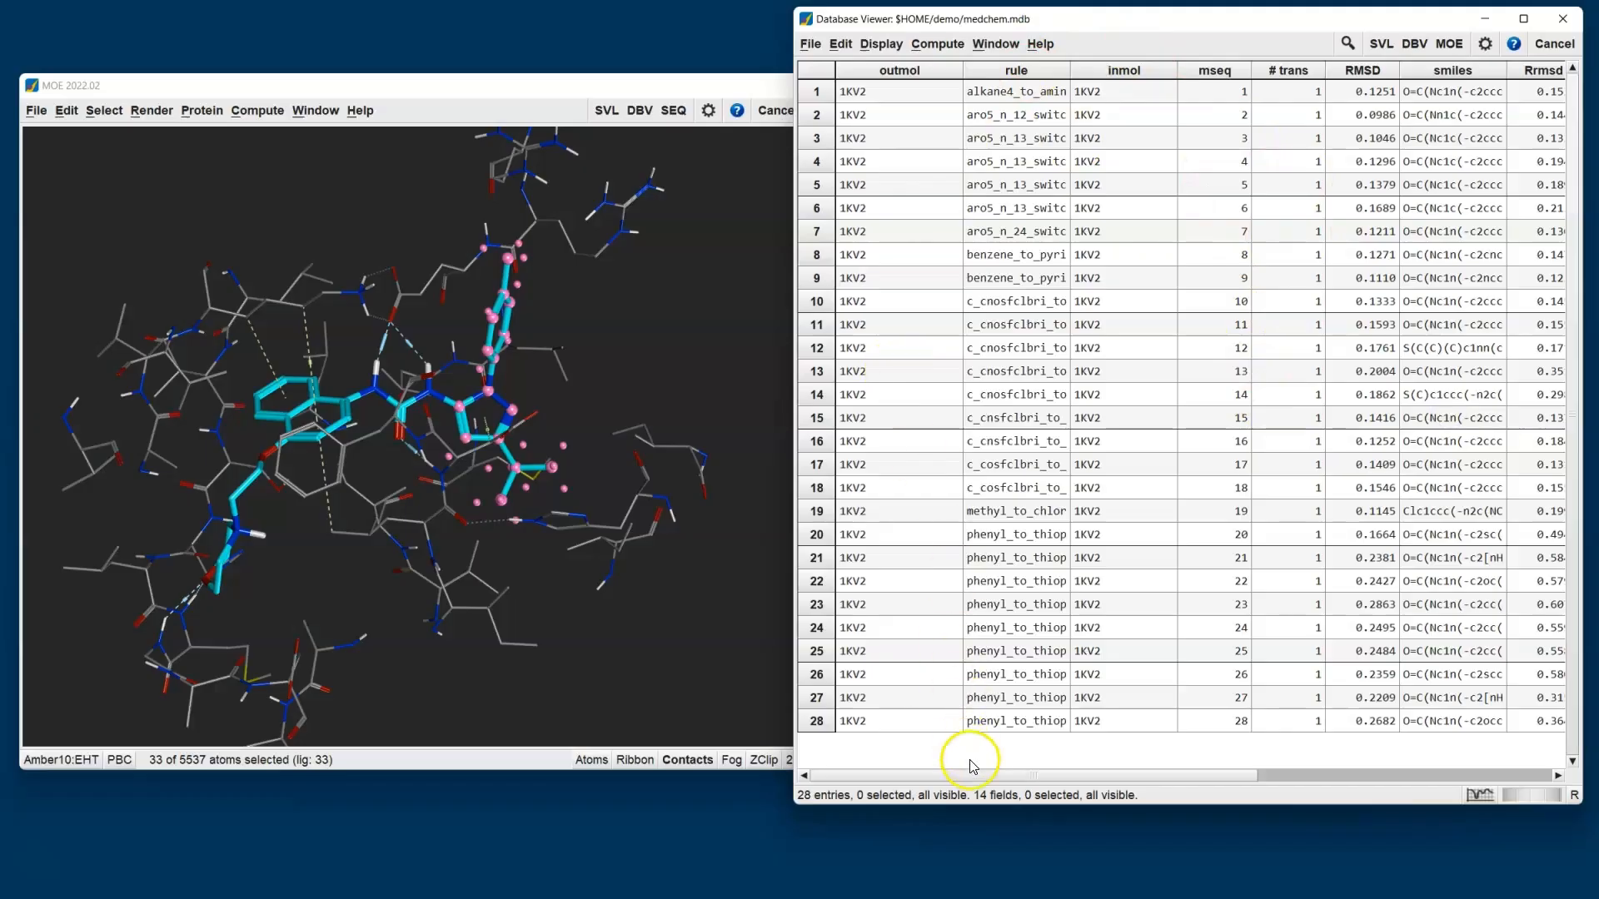
pyautogui.moveTo(979, 774); pyautogui.dragTo(1317, 750)
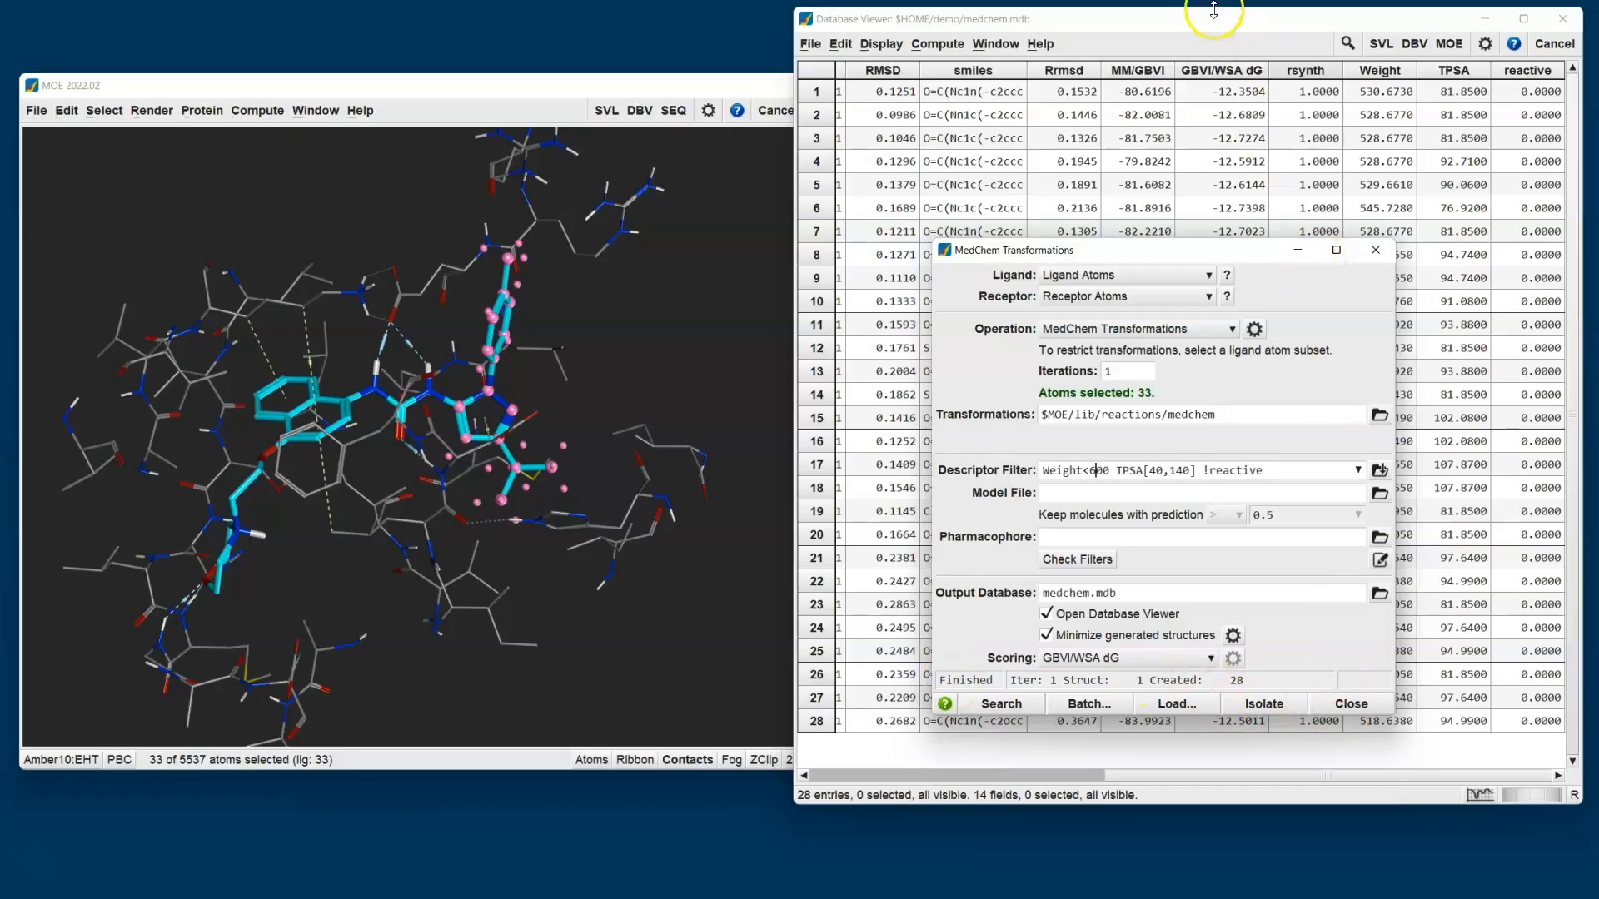
pyautogui.click(1189, 20)
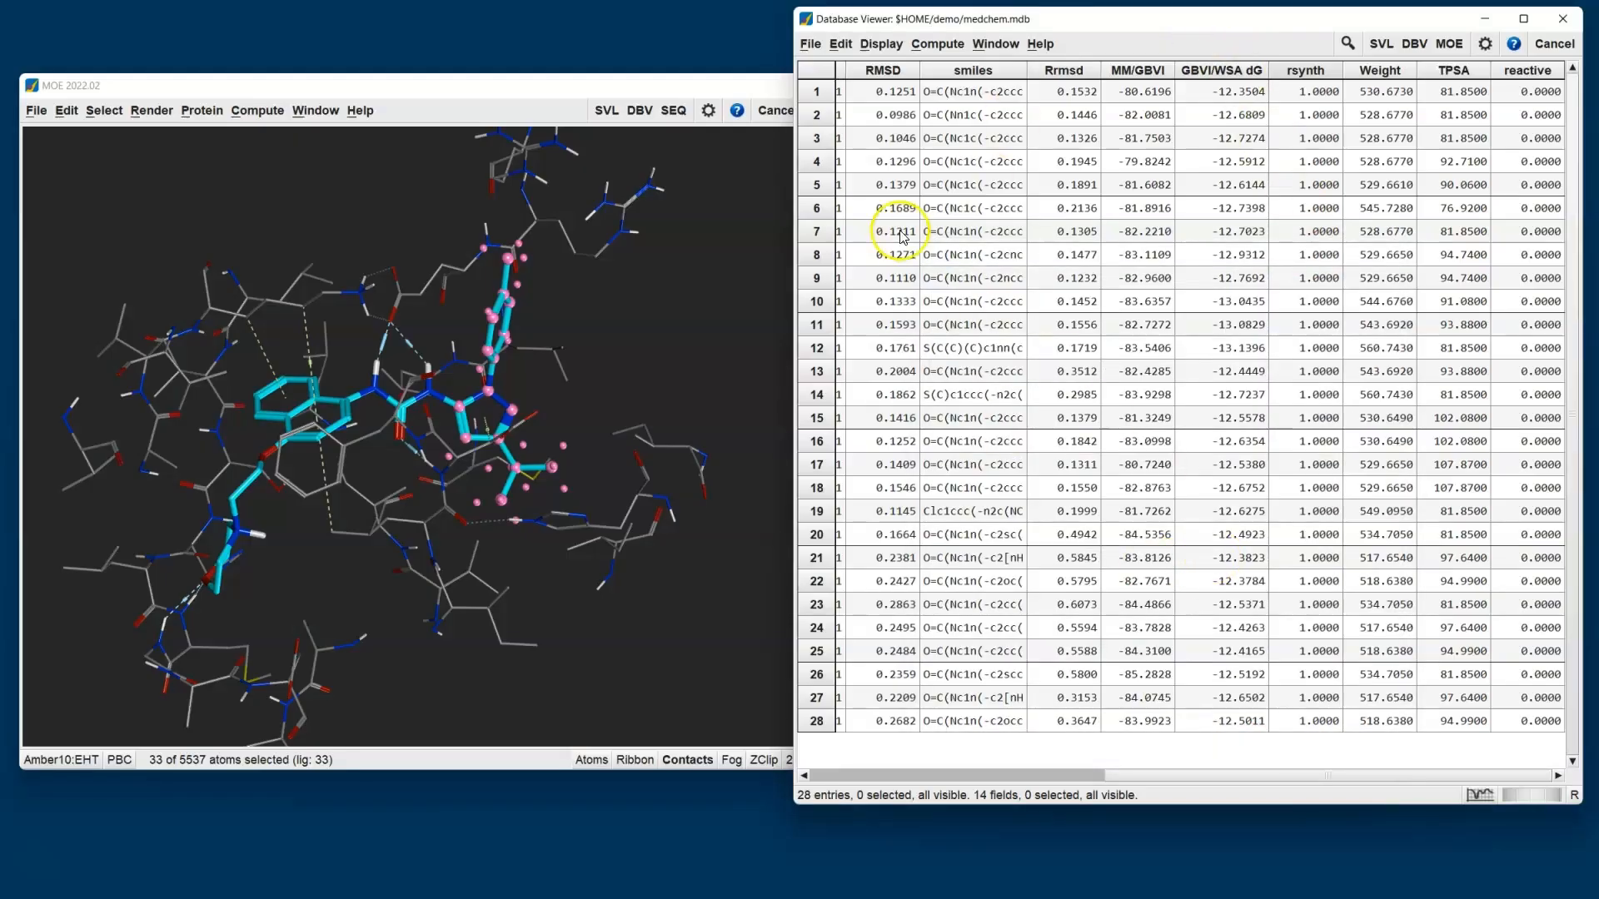
# - Browse the outmol structures of medchem.mdb in 3D and 2D with their GBVI/WSA dG scores, playing through the entries automatically
pyautogui.click(807, 44)
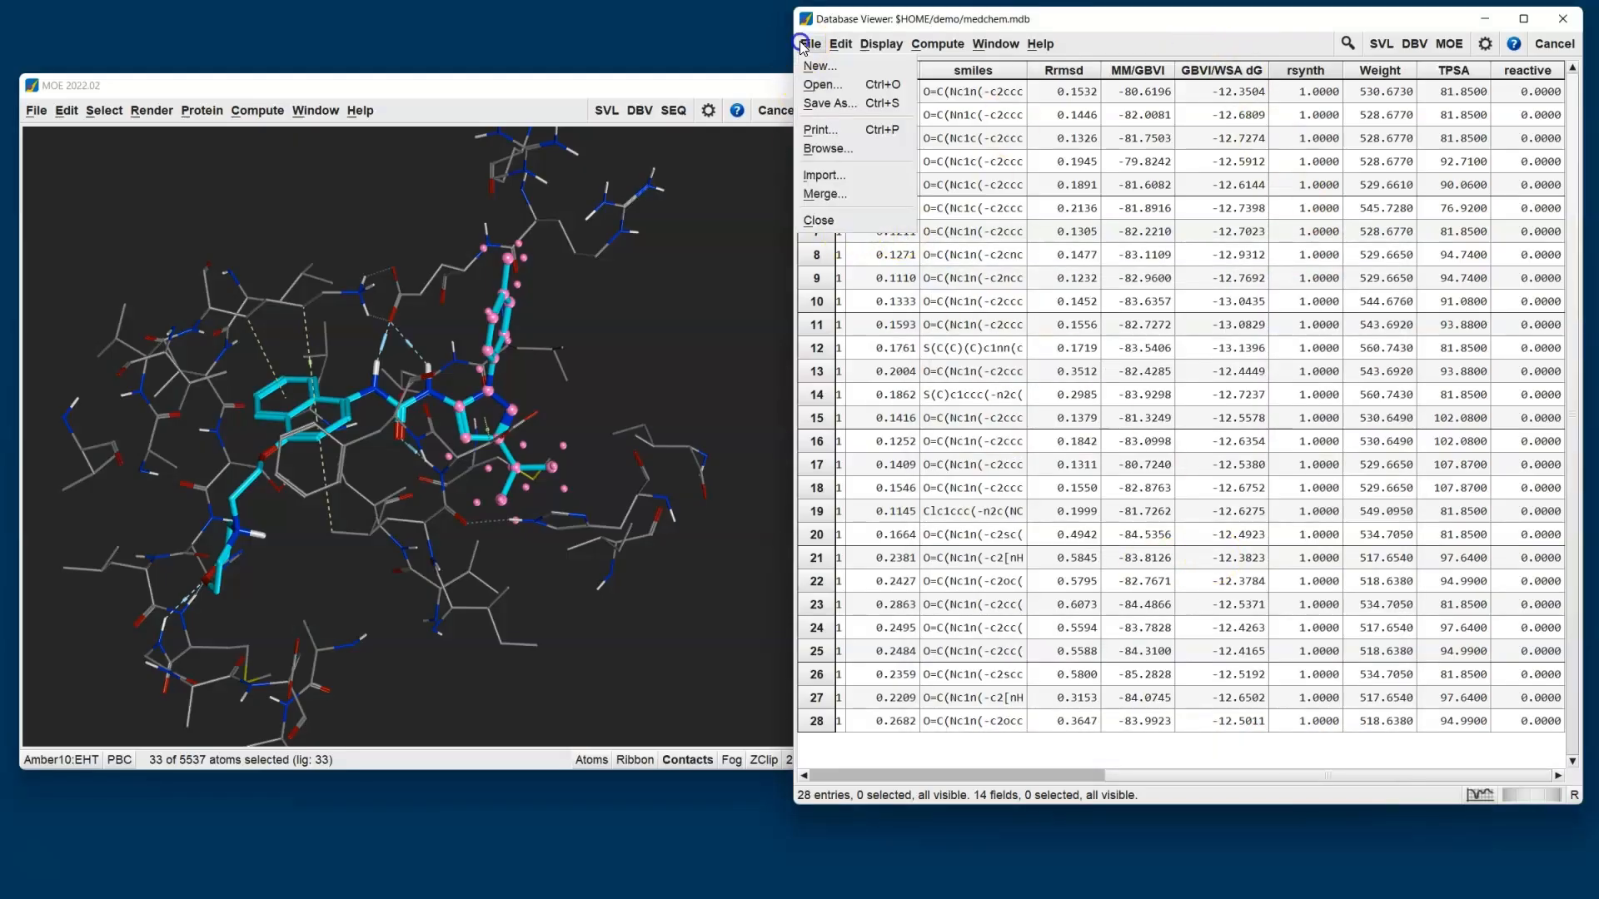
pyautogui.click(837, 158)
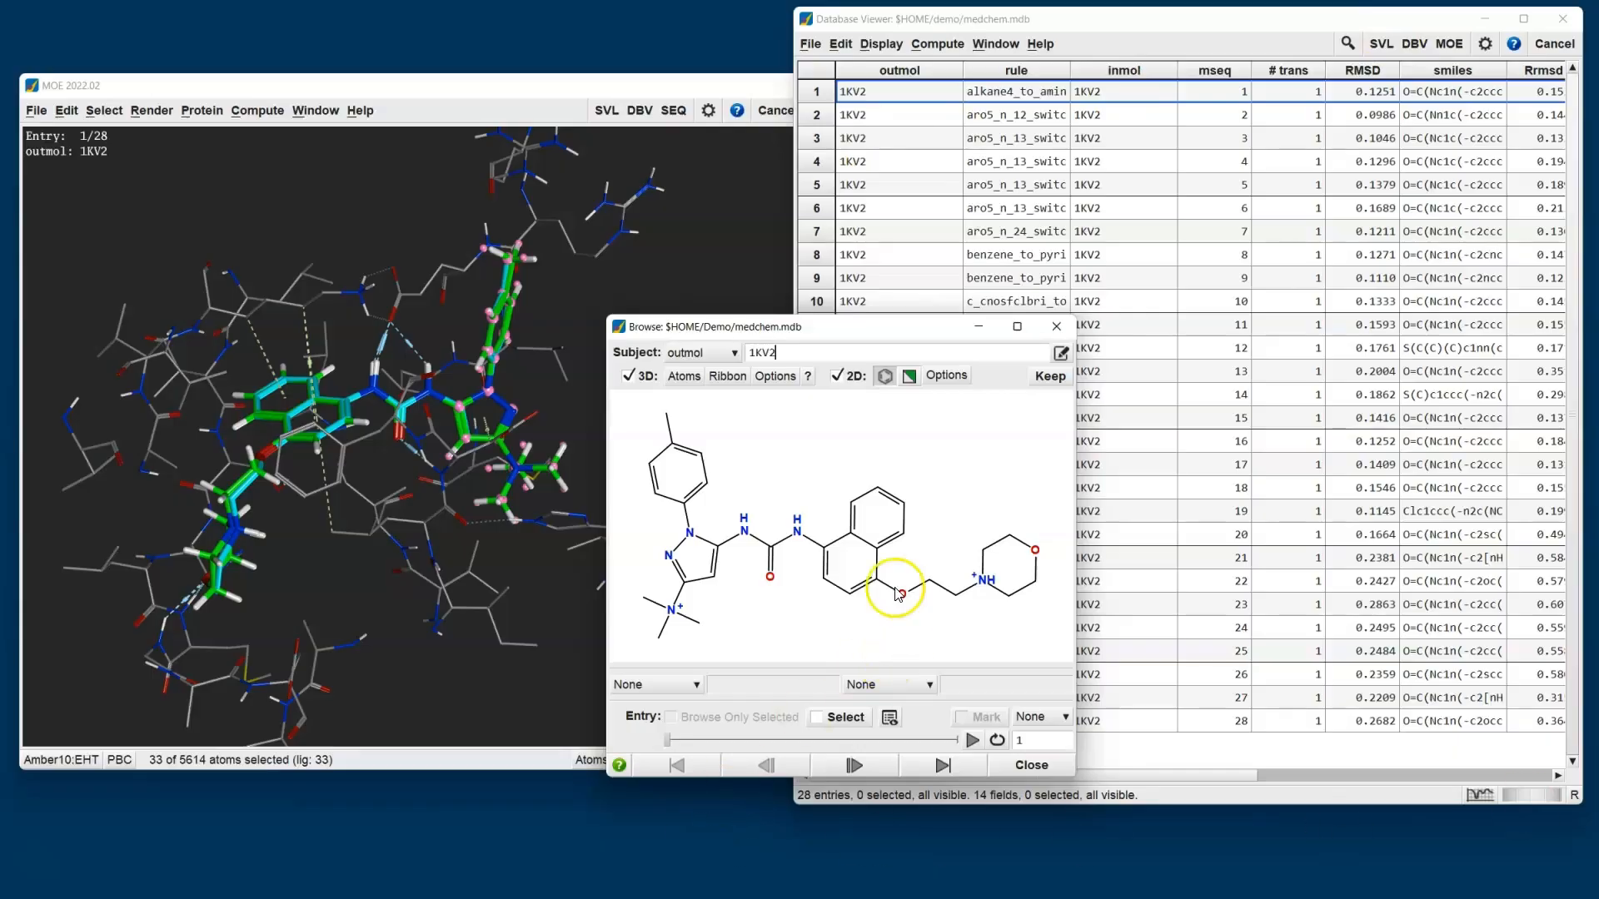
pyautogui.moveTo(869, 325); pyautogui.dragTo(1090, 327)
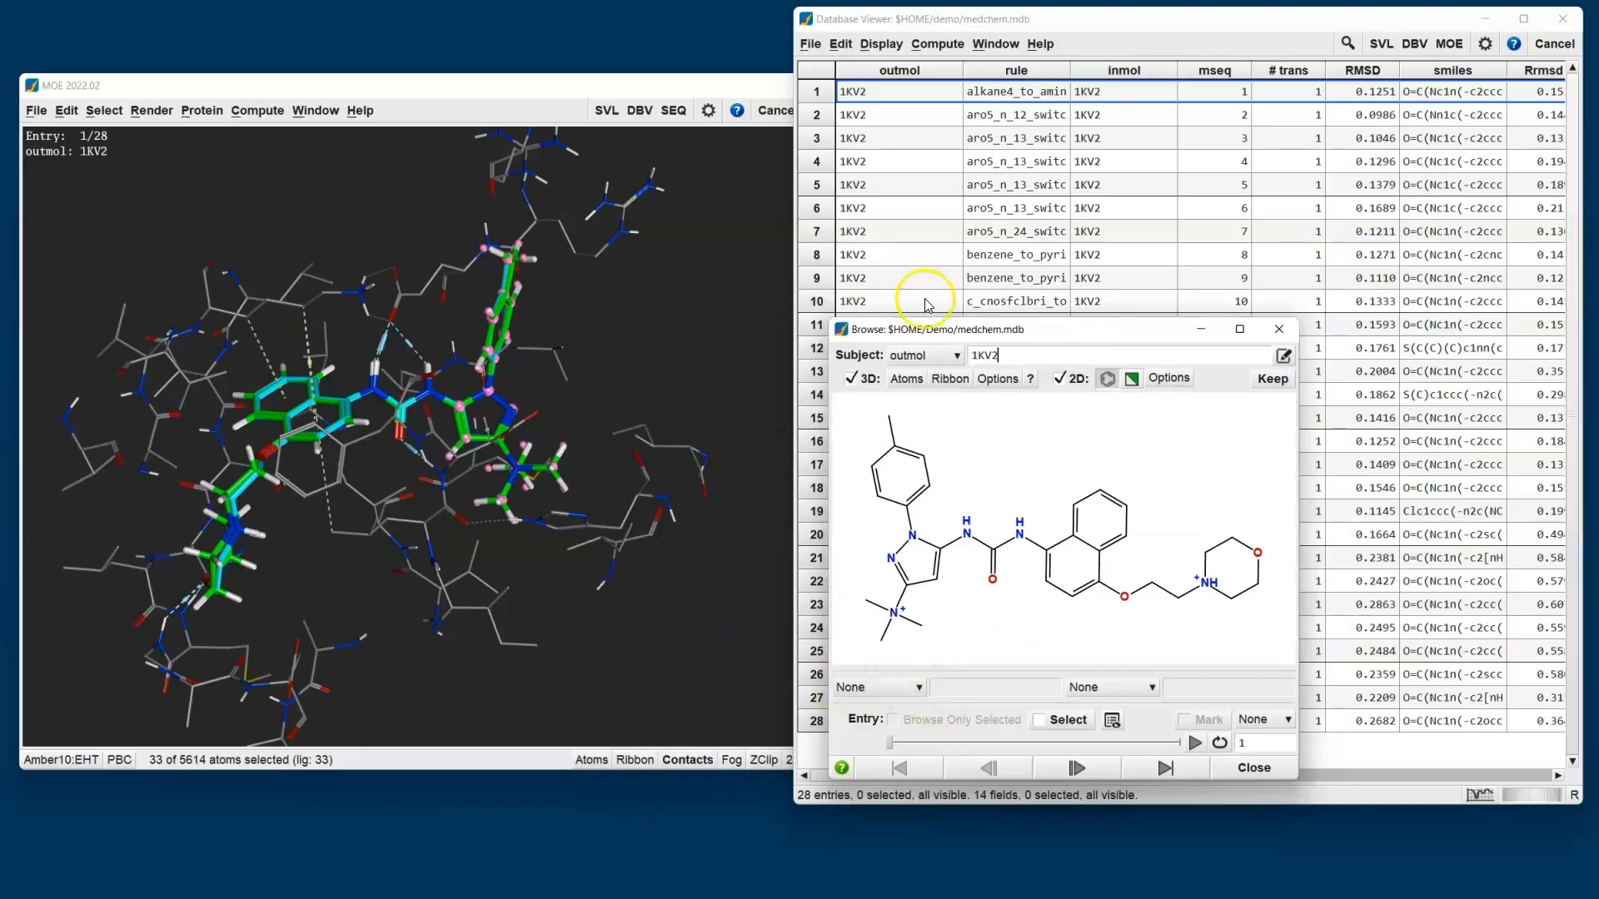
pyautogui.click(907, 691)
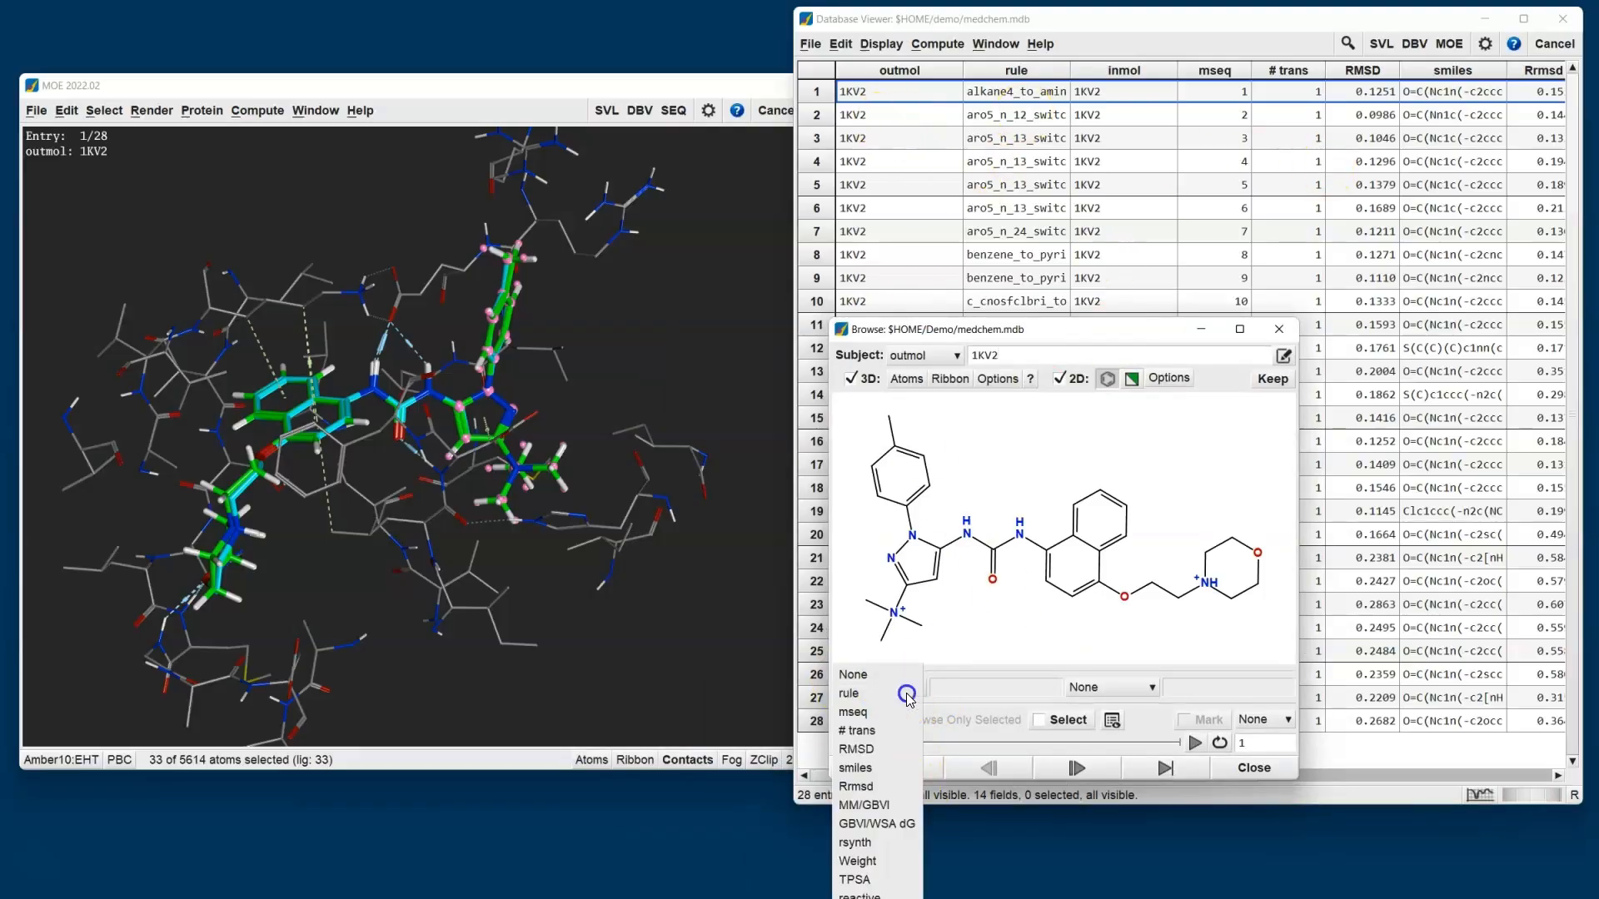
pyautogui.click(903, 823)
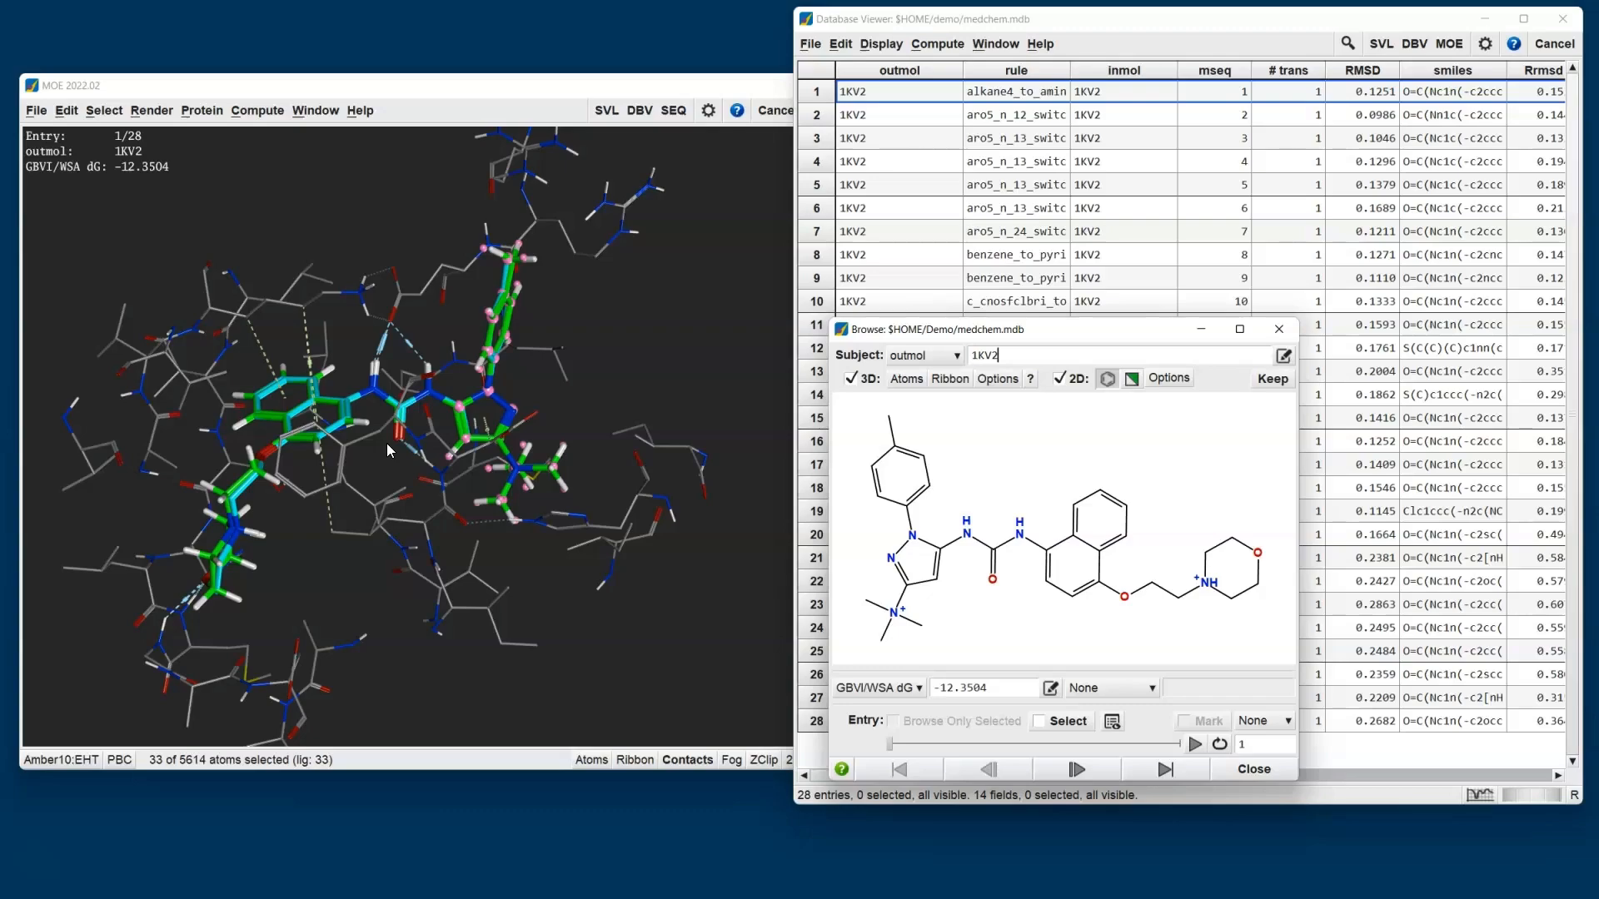
pyautogui.click(1190, 745)
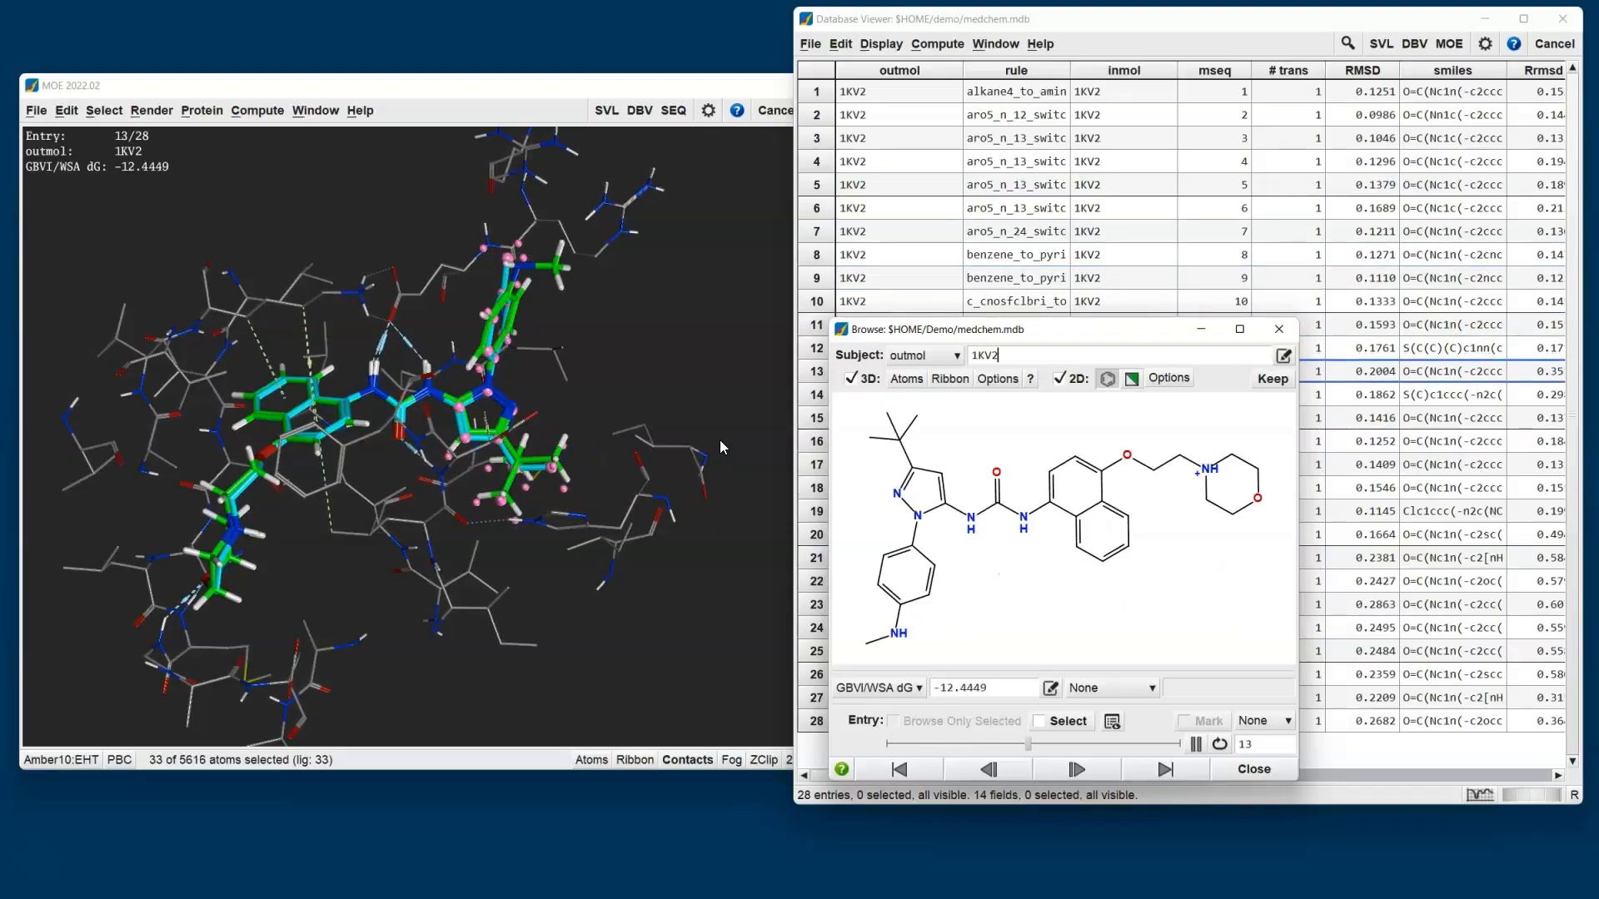
pyautogui.click(1255, 767)
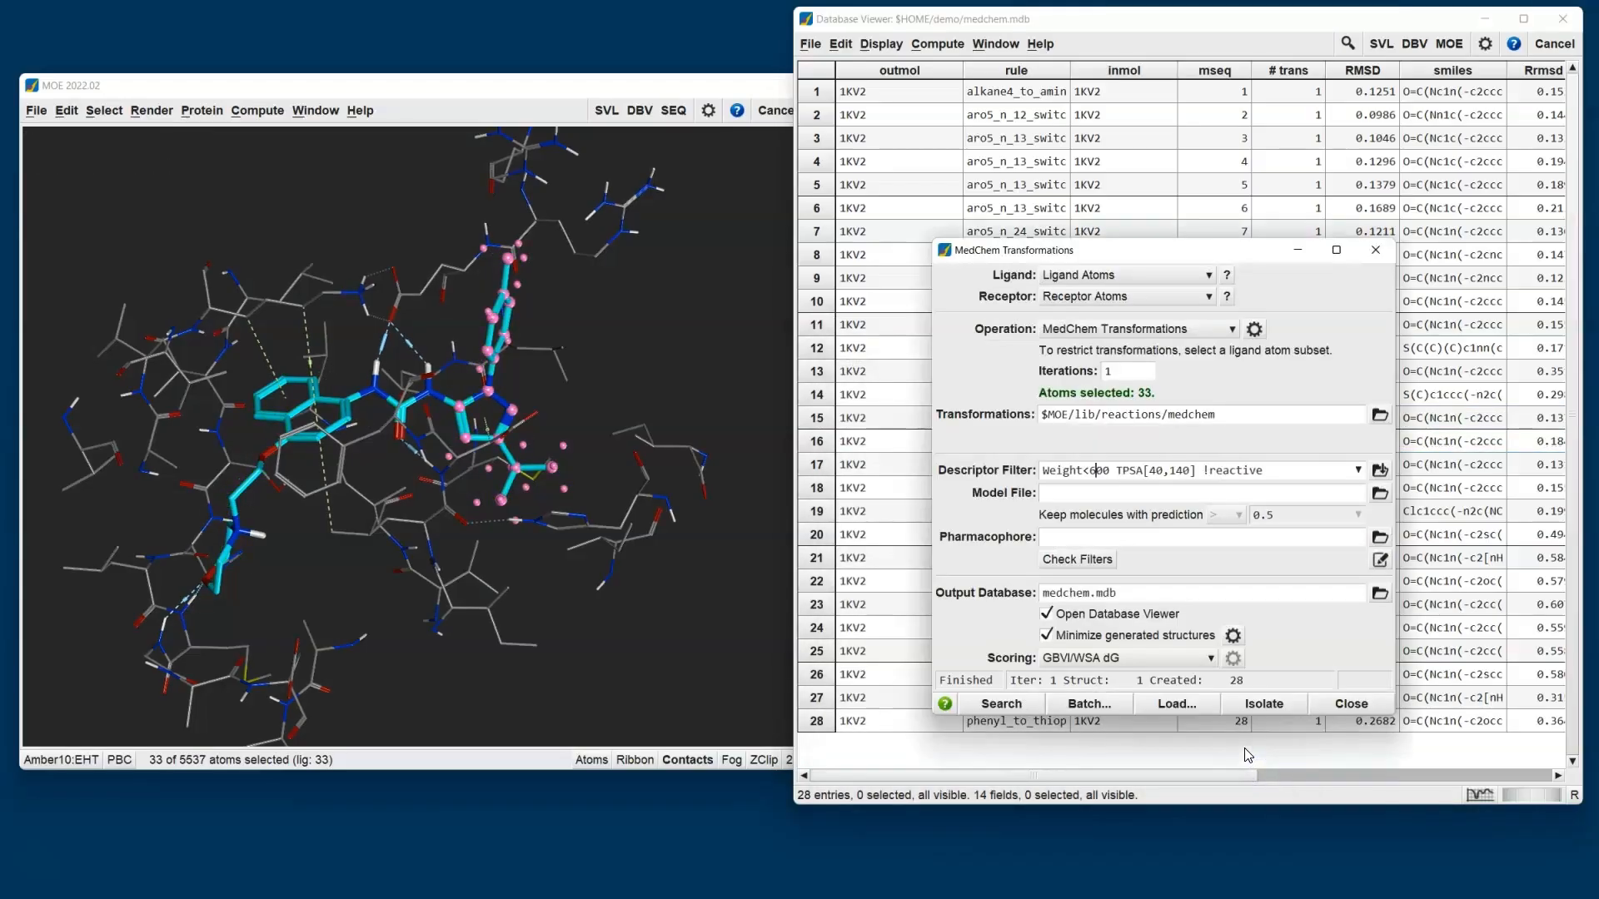